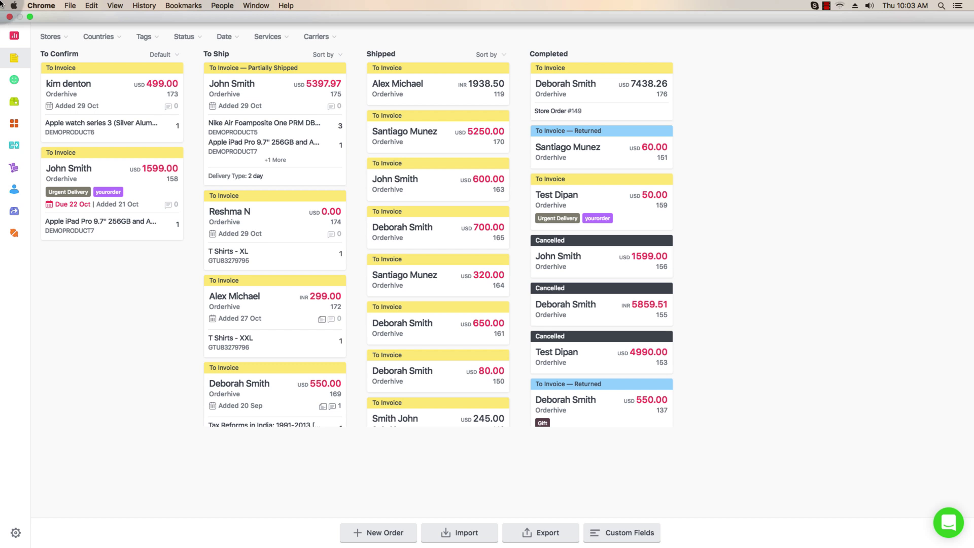
- Open order #175 and start a shipment for all 3 Nike Air Foamposite units
left_click(81, 84)
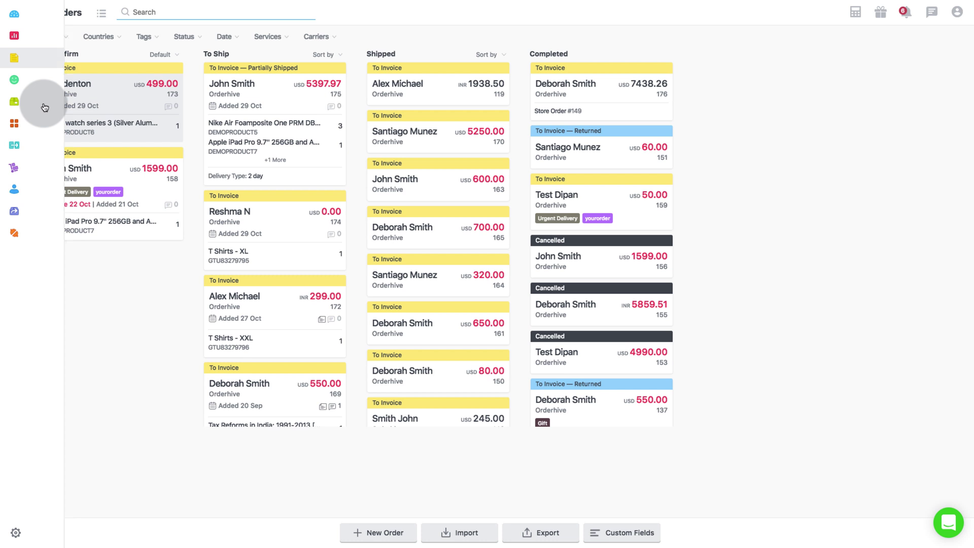
mouse_move(45, 37)
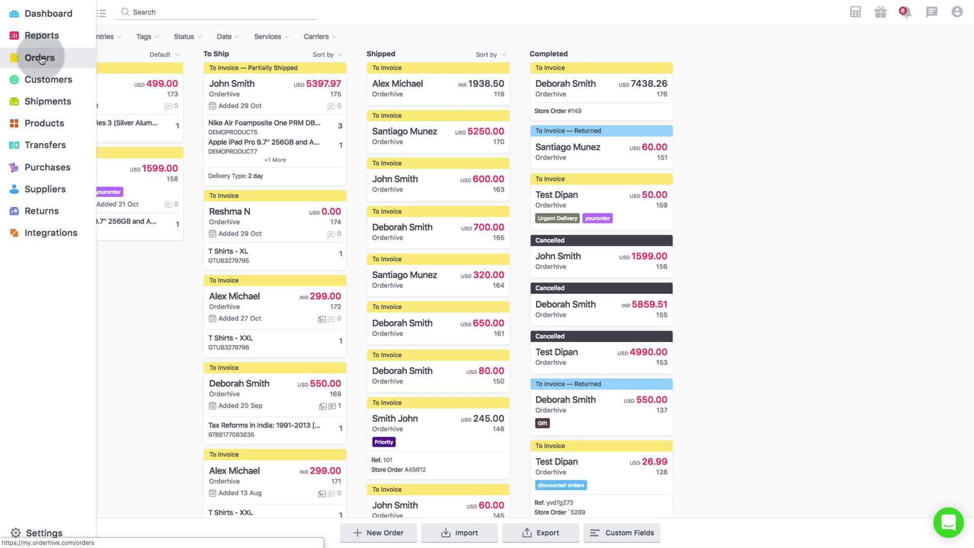
double_click(250, 96)
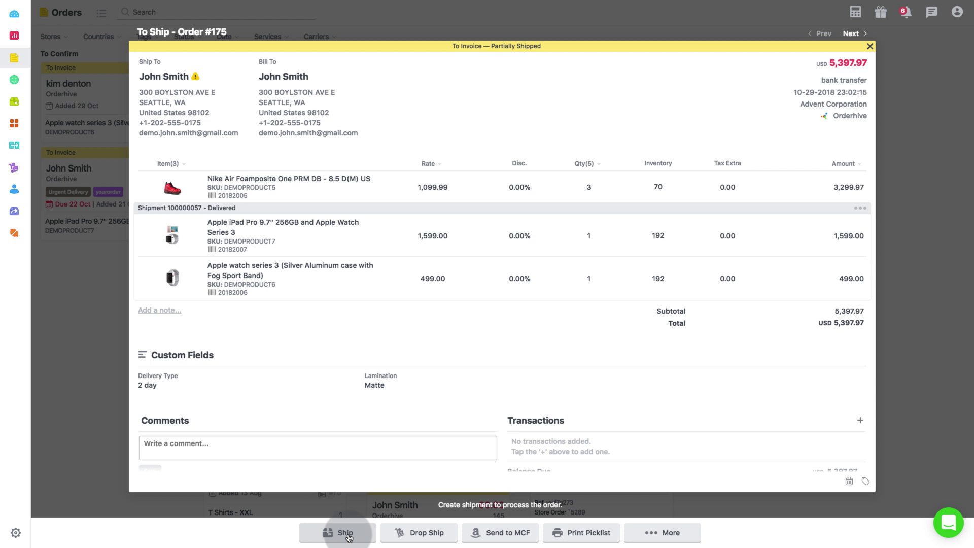
left_click(349, 537)
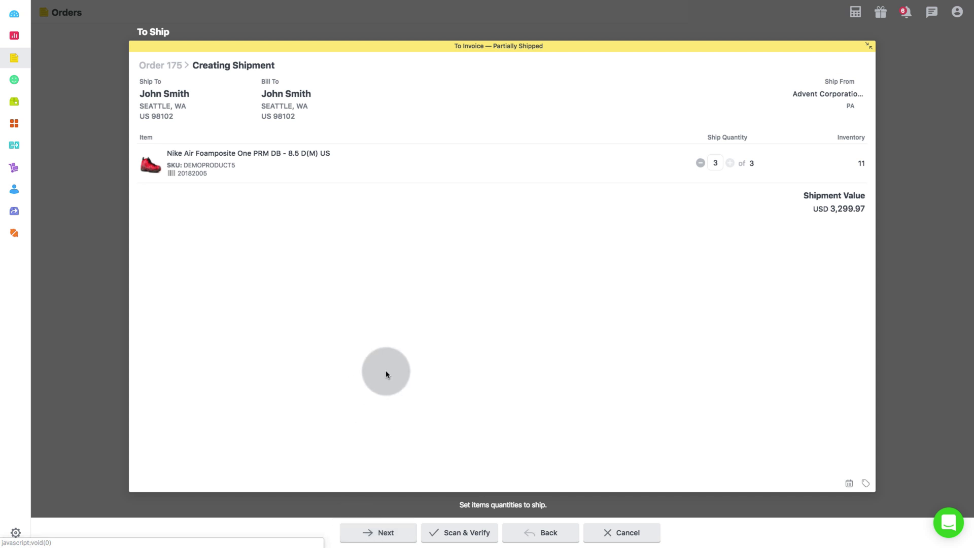
left_click_drag(853, 79, 823, 80)
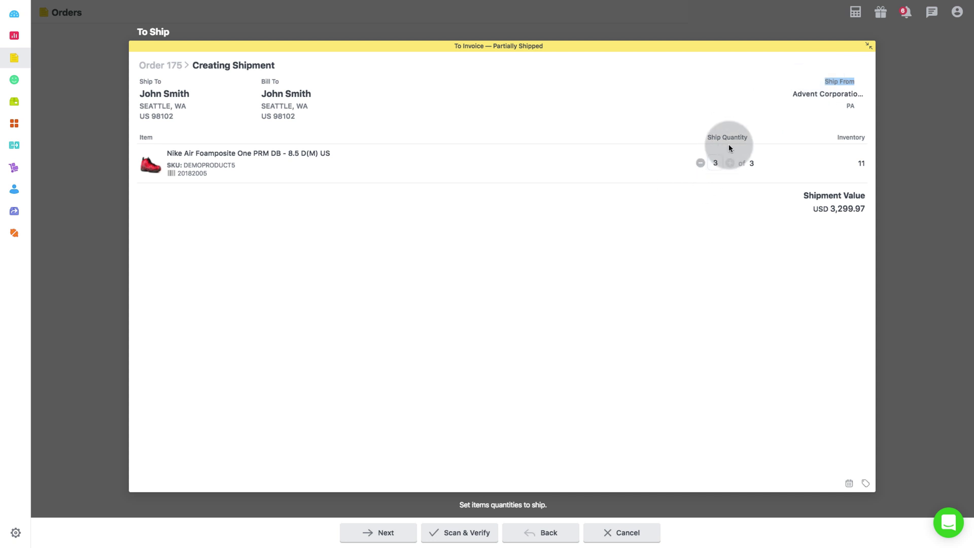
left_click_drag(748, 136, 711, 130)
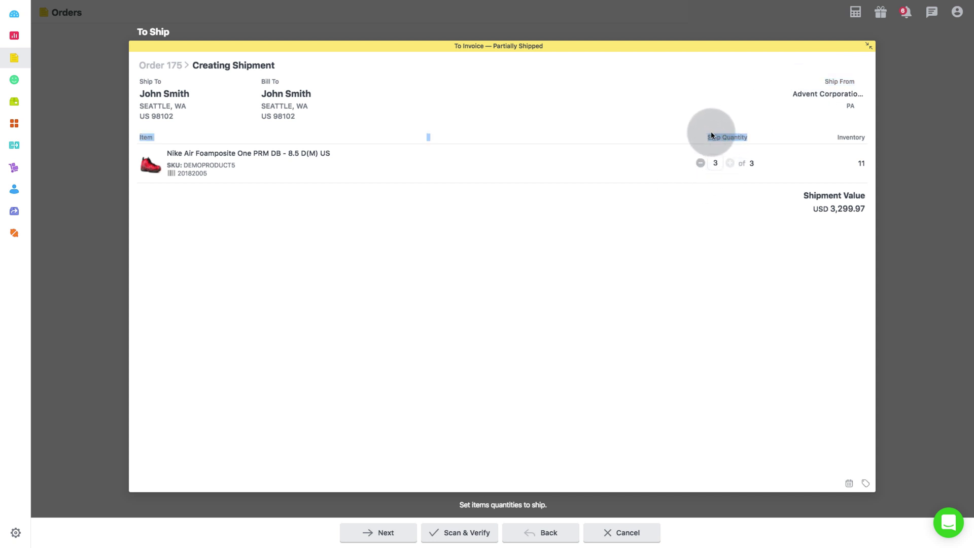
left_click(715, 161)
double_click(715, 162)
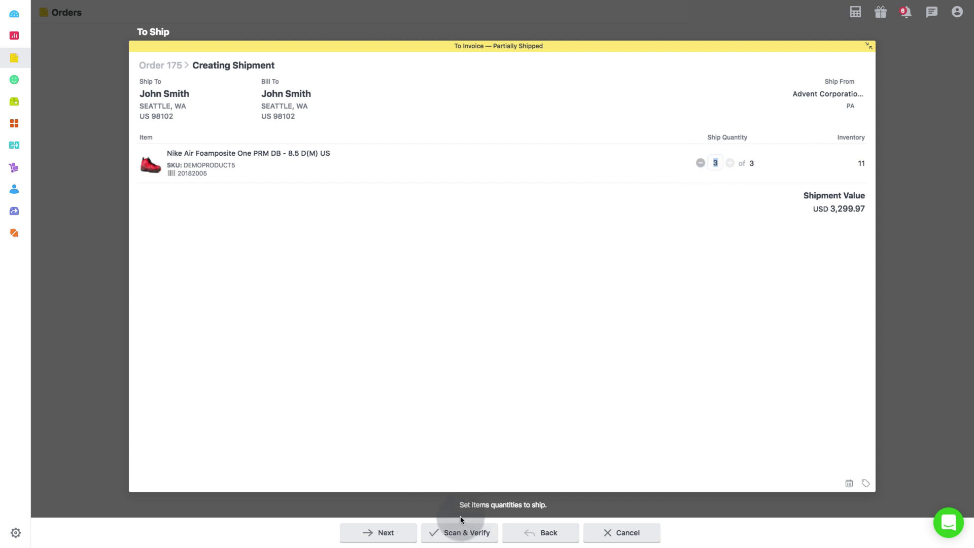
- Move to the shipping step, browse the other shipment tabs, and return to New Shipping Label
left_click(379, 530)
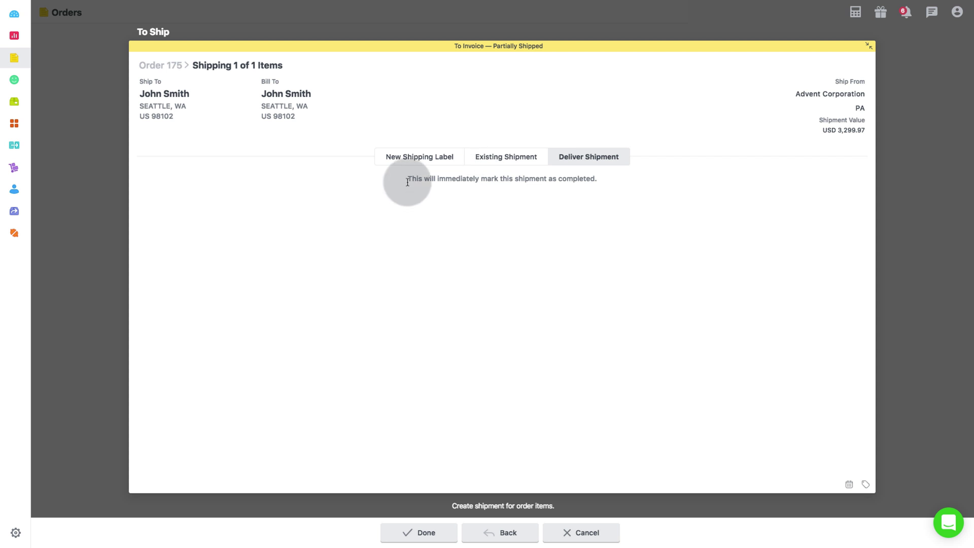
left_click(402, 158)
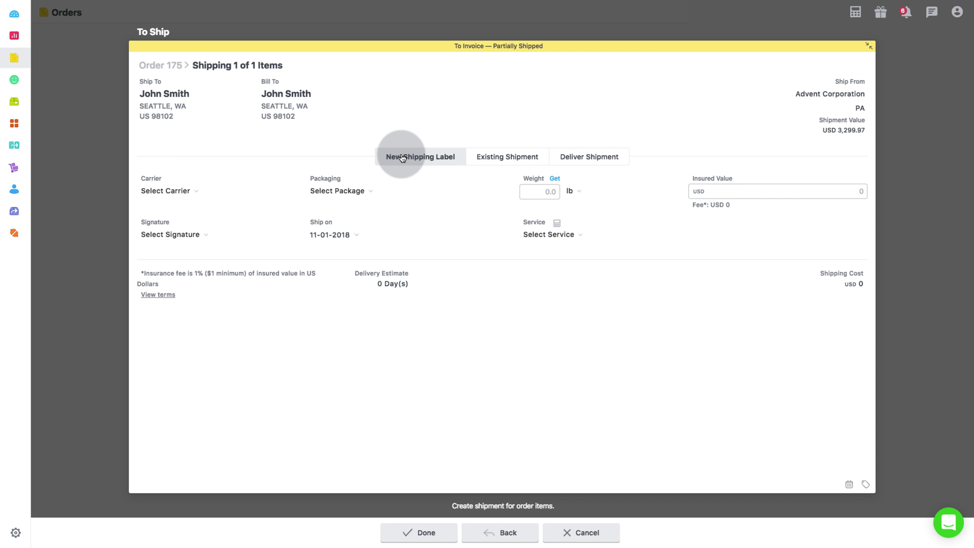
left_click(496, 158)
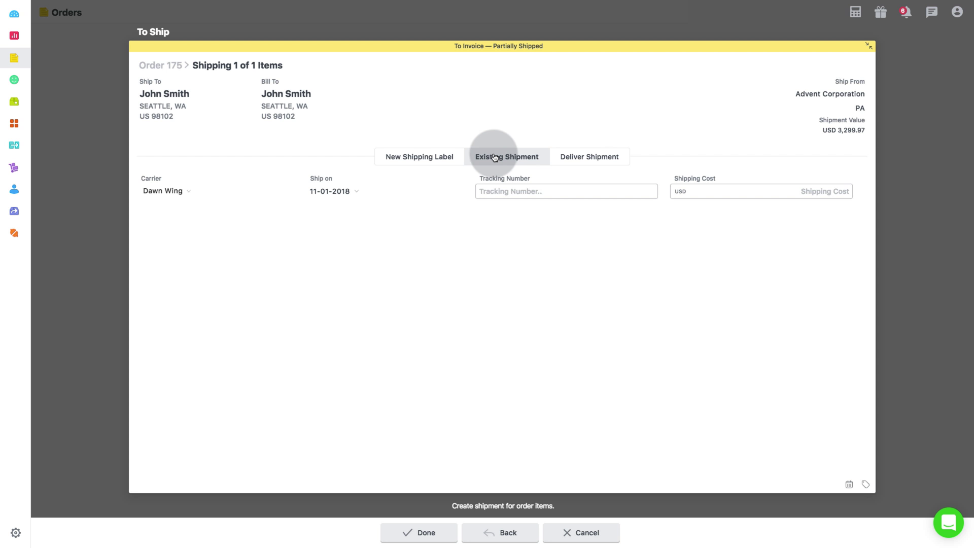
left_click(602, 157)
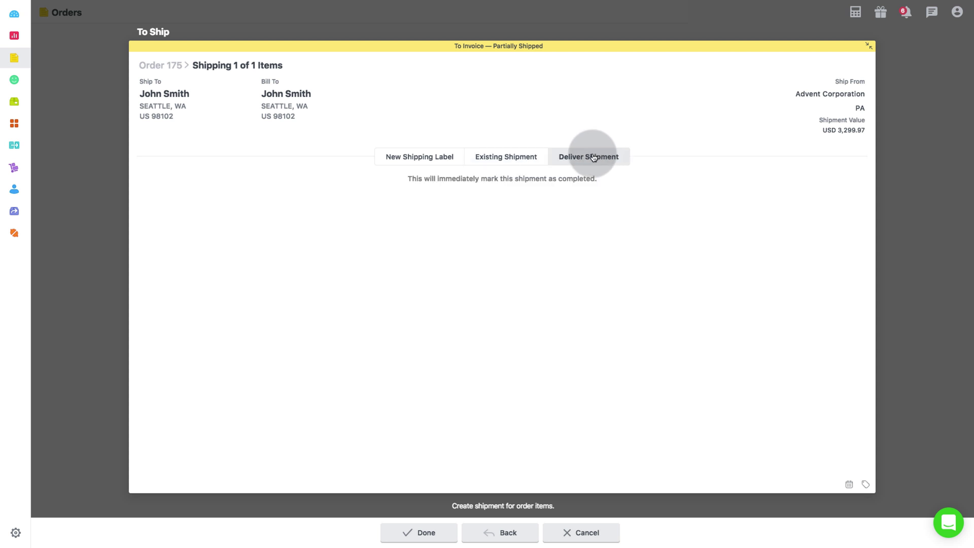
left_click(448, 158)
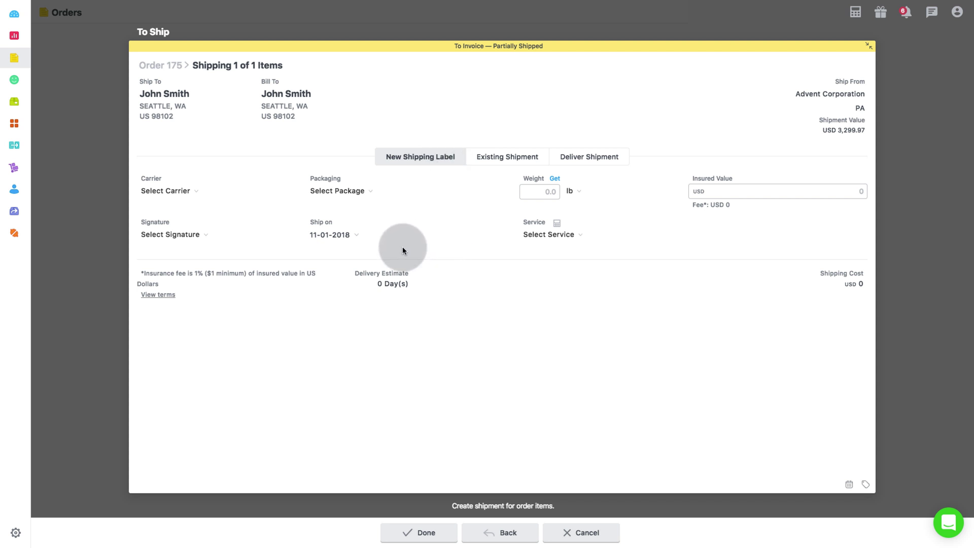
- Set the label to USPS, Parcel (USPS) packaging and 15 lb weight, and fetch Priority rates
left_click(223, 198)
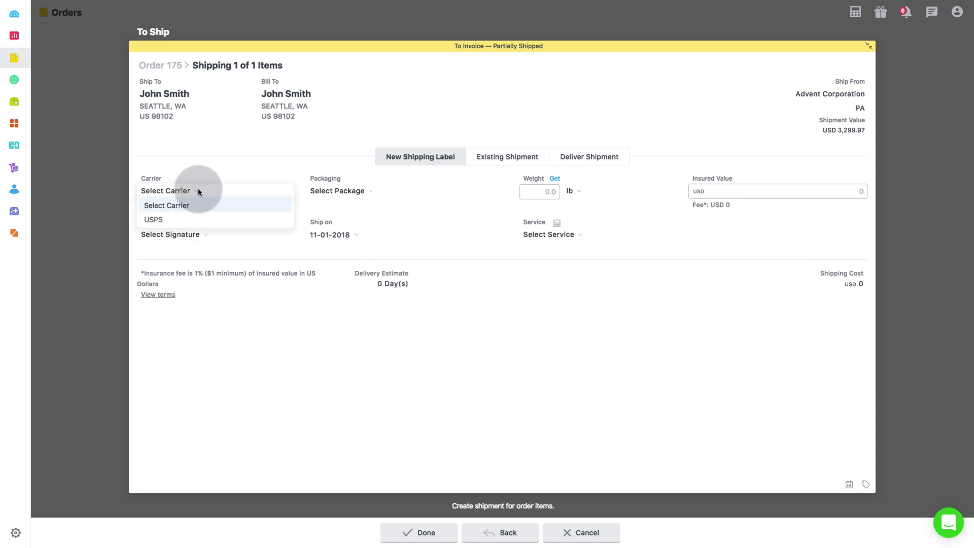
left_click(193, 218)
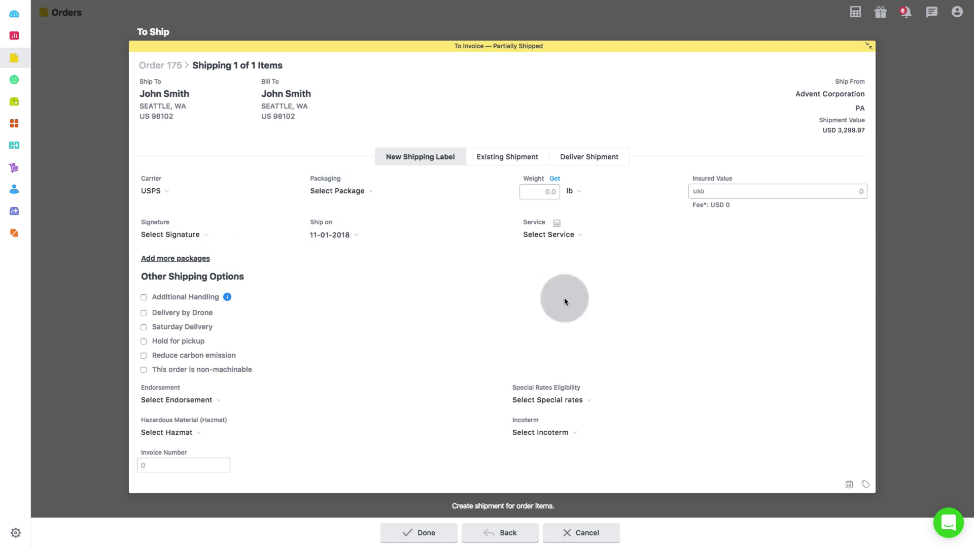
left_click(369, 191)
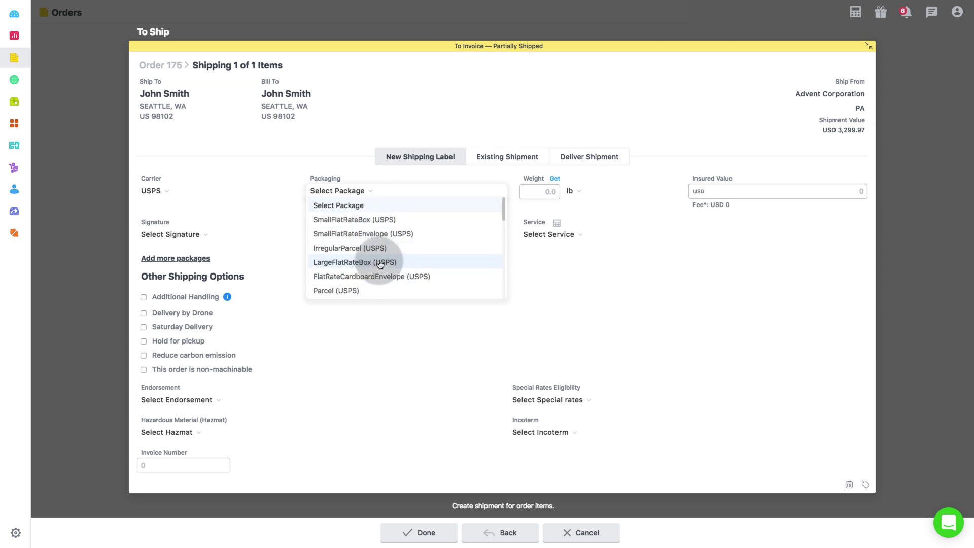
left_click(355, 290)
left_click(557, 192)
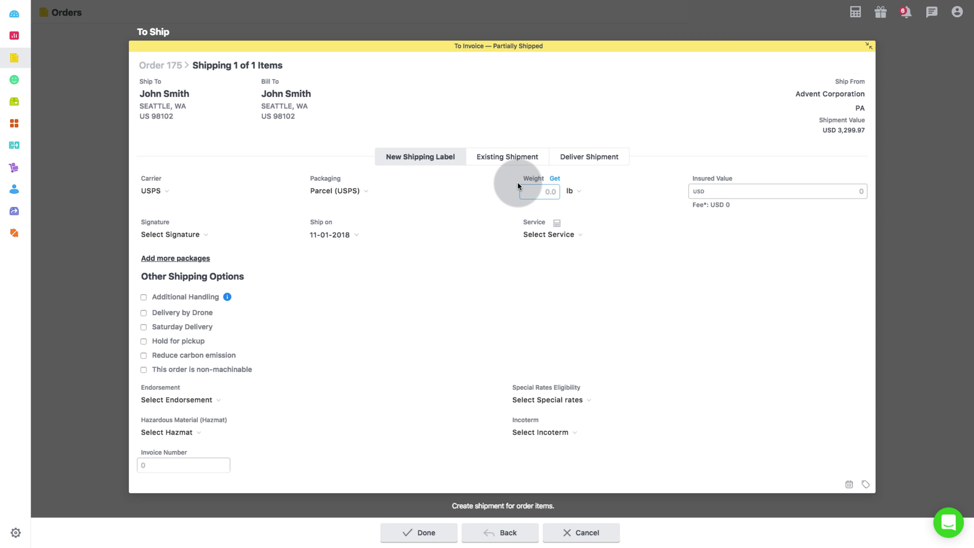
type("15")
left_click(552, 181)
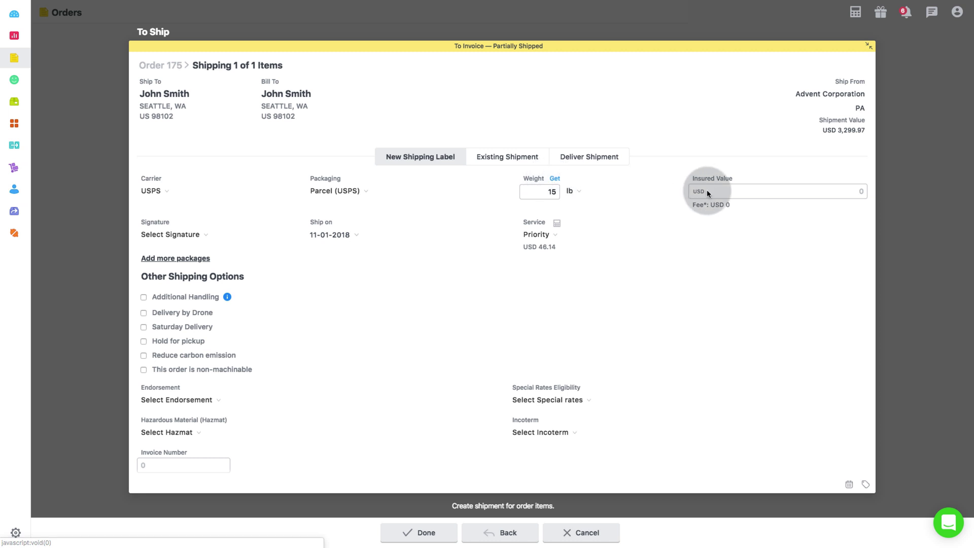
- Insure the label at 87 and require a signature on delivery
left_click(720, 190)
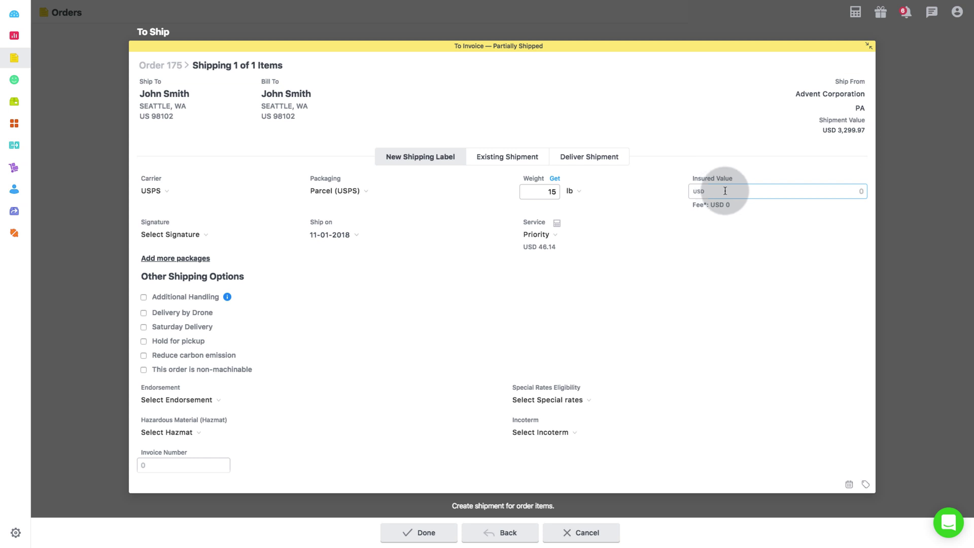
type("87")
left_click(757, 216)
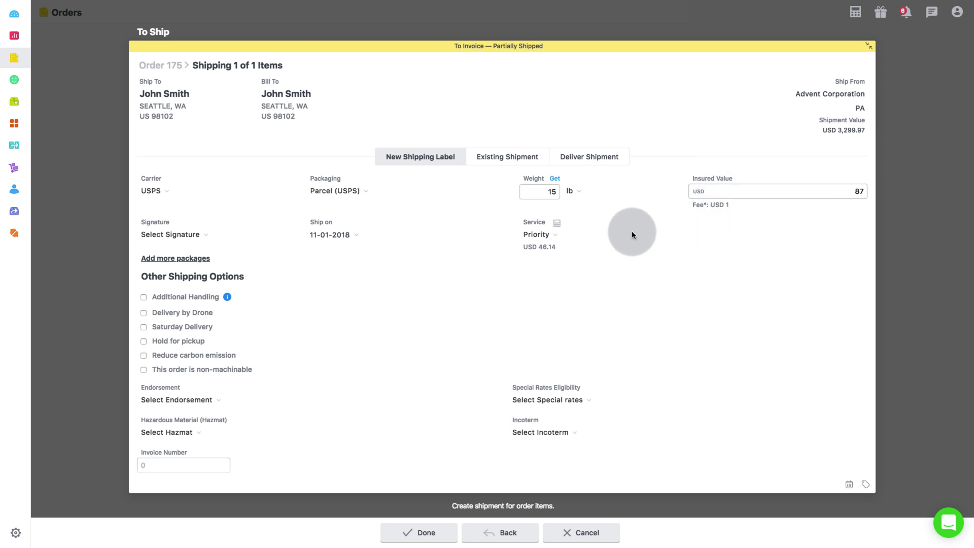
left_click(204, 235)
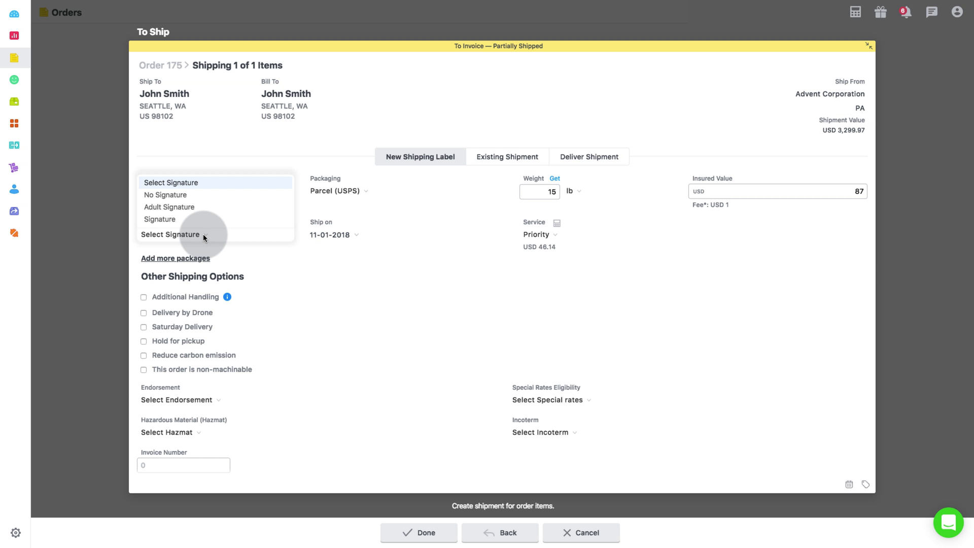
left_click(184, 219)
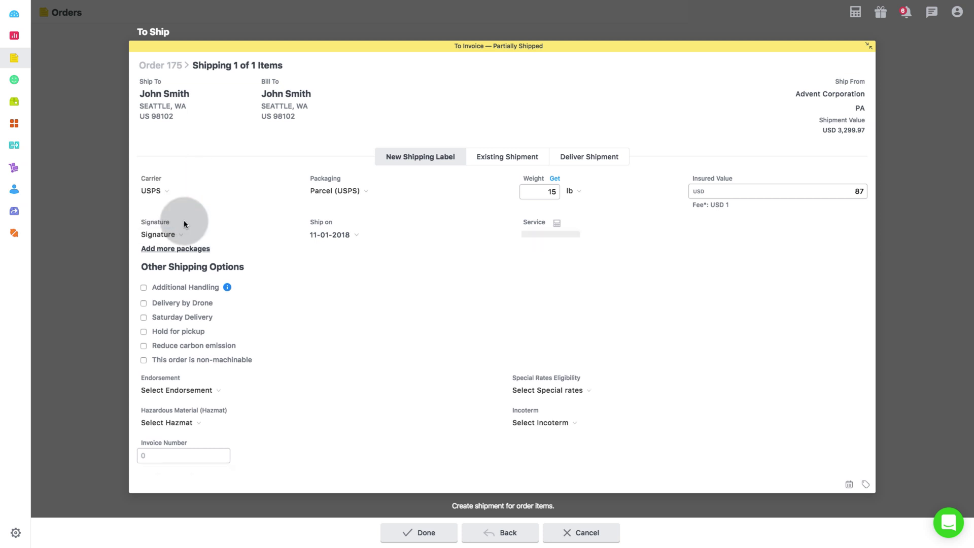
- Review the ship date and special rates options without changes, and list the shipping services
left_click(354, 235)
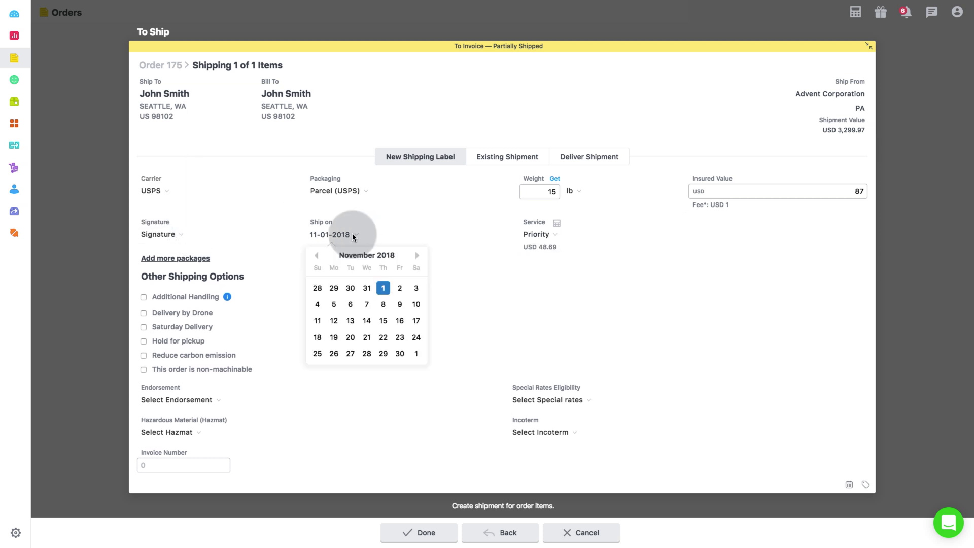
left_click(511, 263)
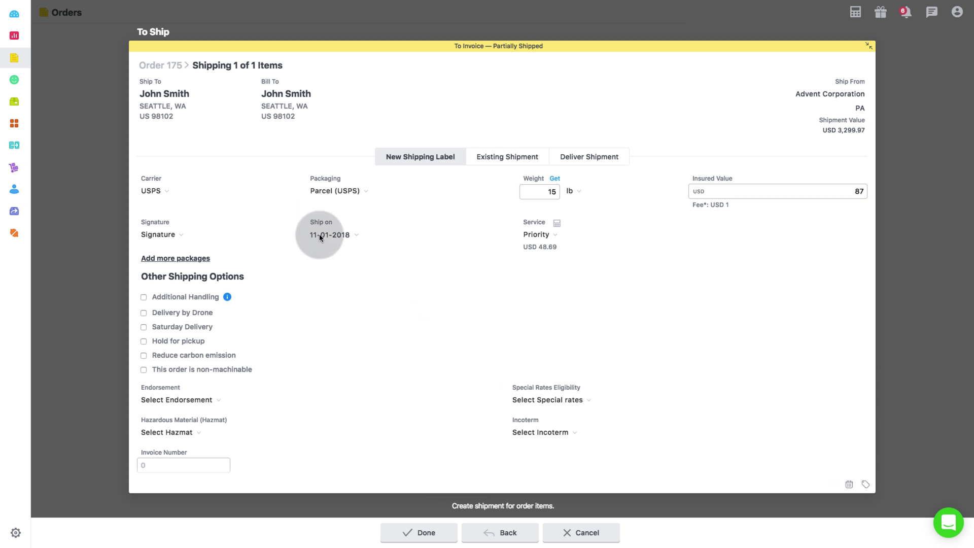
left_click(354, 234)
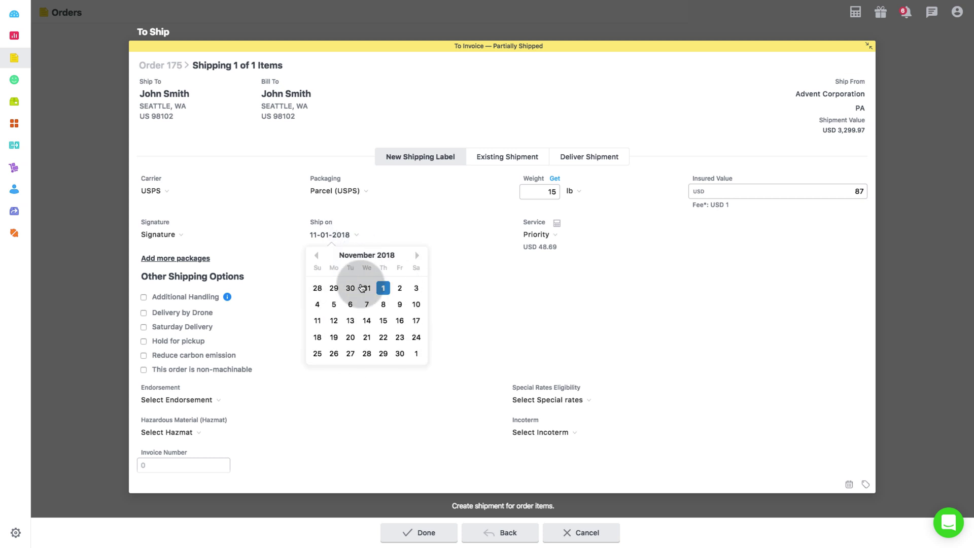
left_click(458, 300)
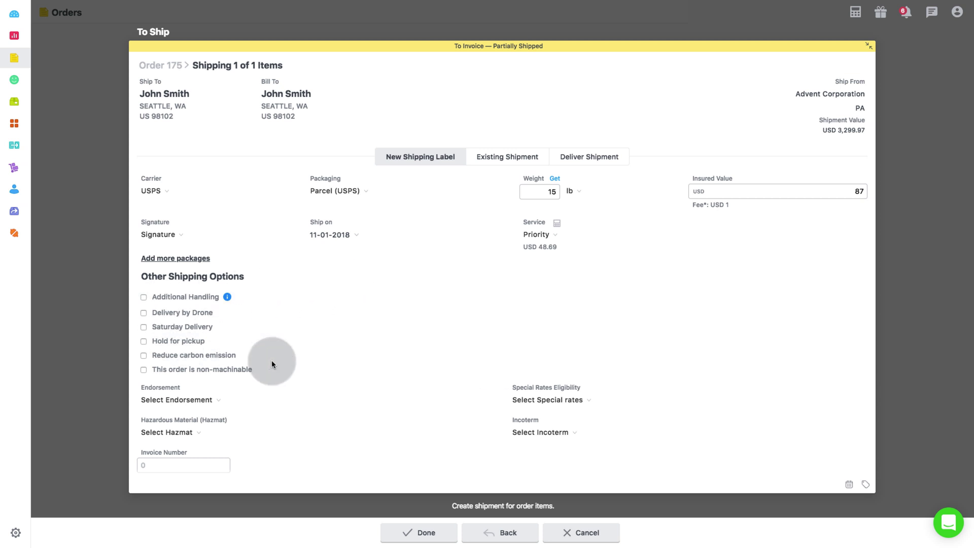
left_click(578, 401)
left_click(579, 401)
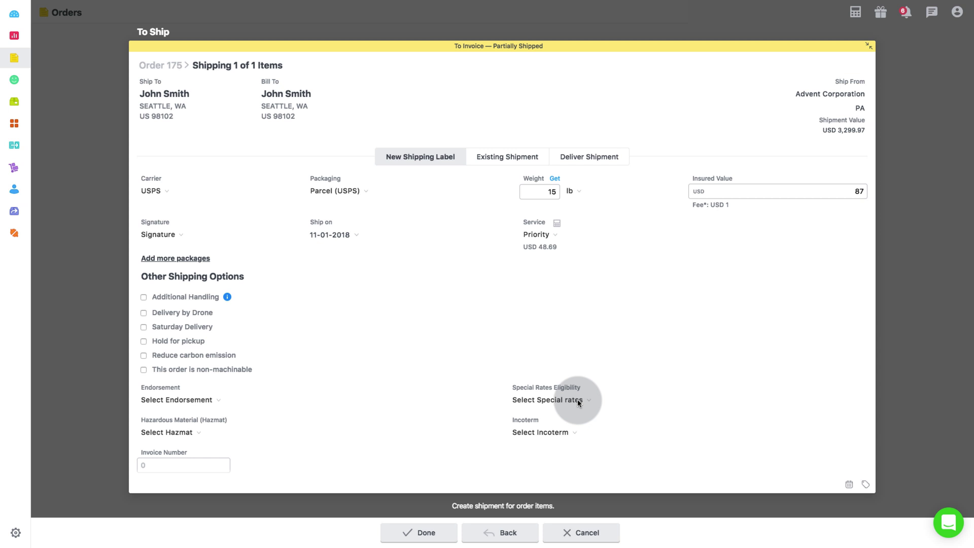
left_click(554, 233)
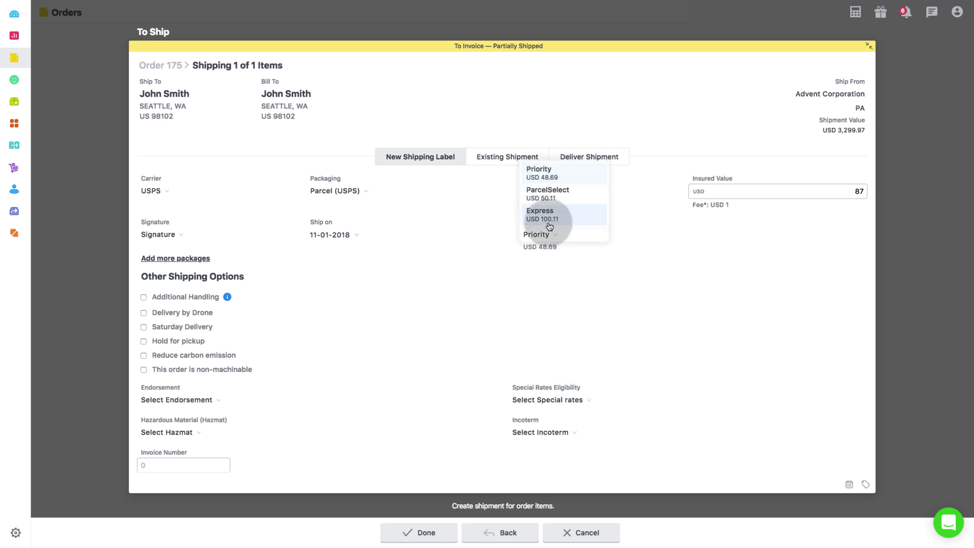
- Select Express service and add a second 15 lb Parcel (USPS) package insured at 87
left_click(550, 226)
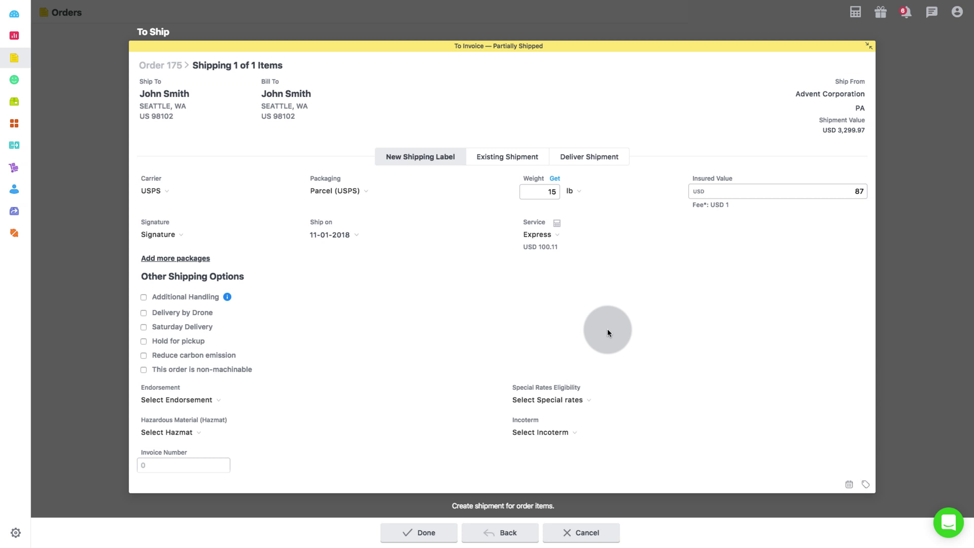
left_click(187, 259)
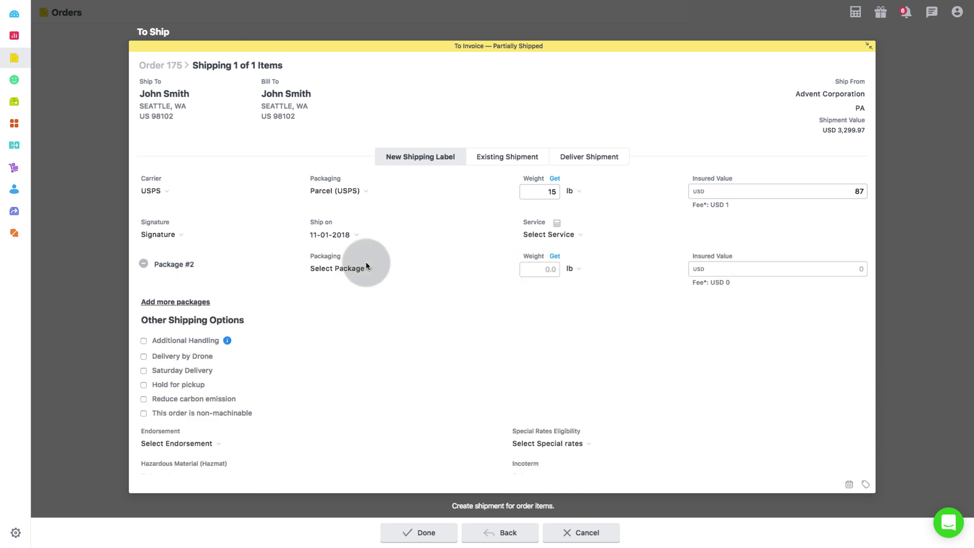
left_click(557, 265)
type("15")
left_click(691, 263)
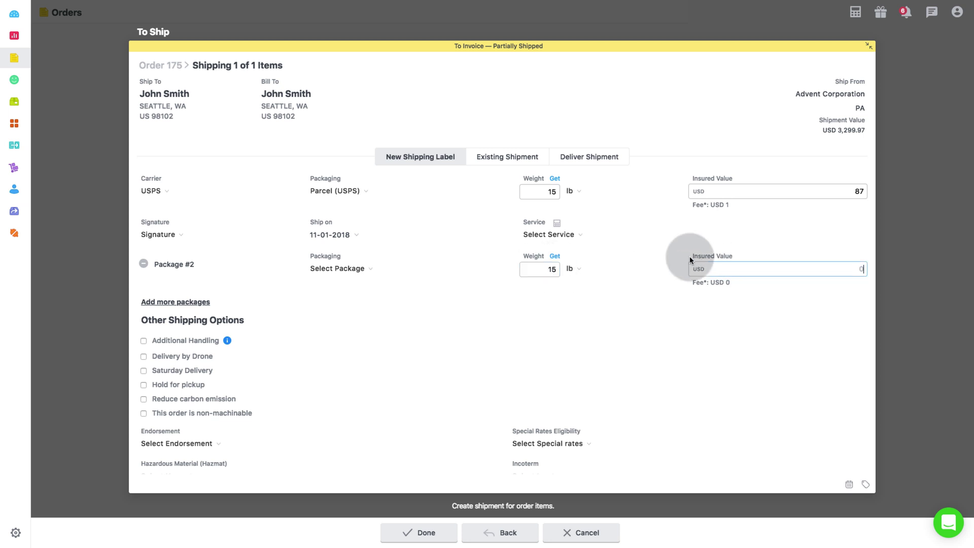
type("87")
left_click(338, 268)
left_click(336, 368)
left_click(195, 258)
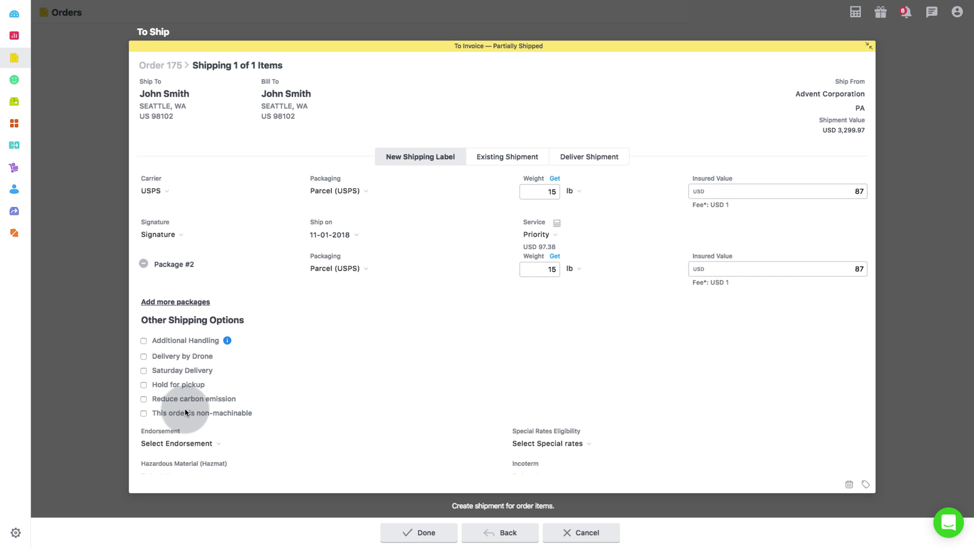
- Set the shipment's endorsement to Return Services Requested
left_click(201, 445)
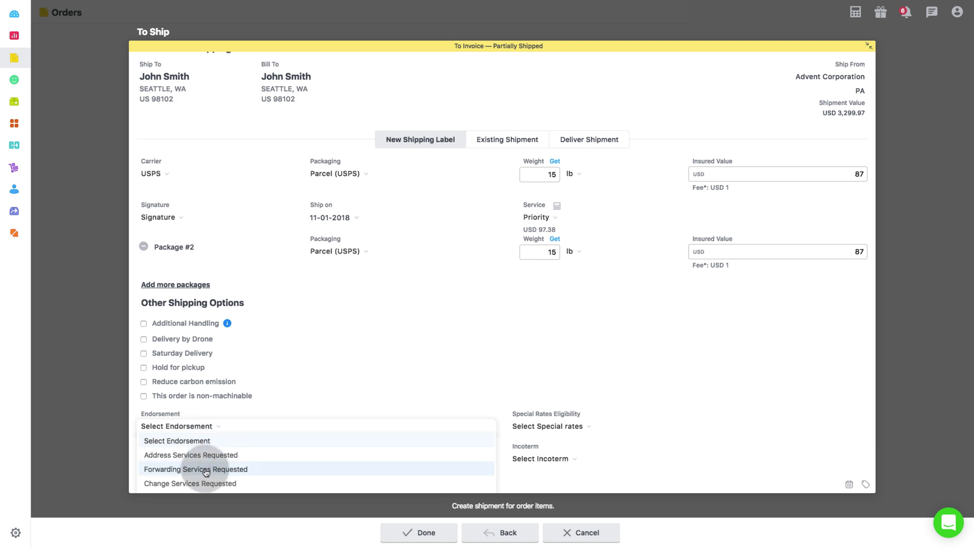
scroll(203, 457, "down", 3)
left_click(213, 387)
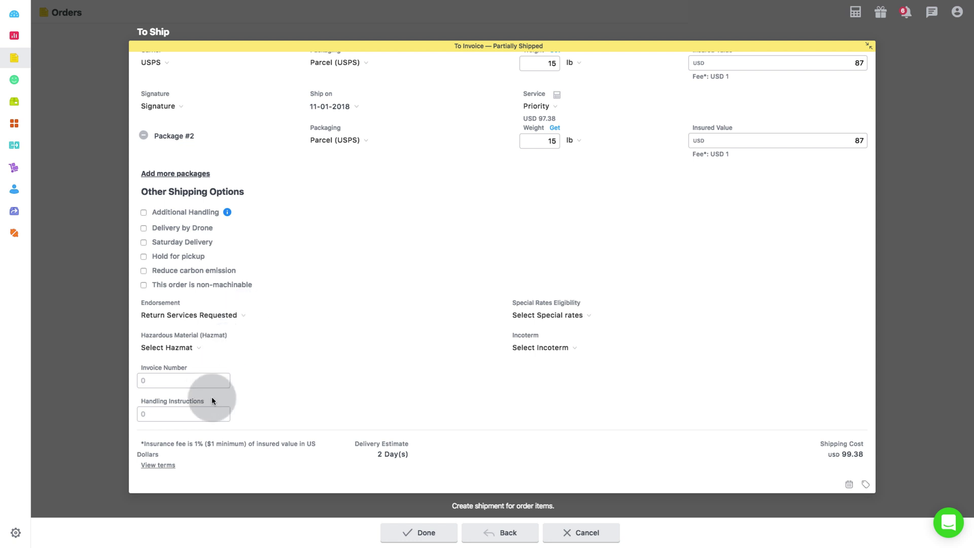
- Highlight the Hazmat, Special Rates and Incoterm options, then set the Incoterm to FCA
left_click_drag(219, 337, 140, 335)
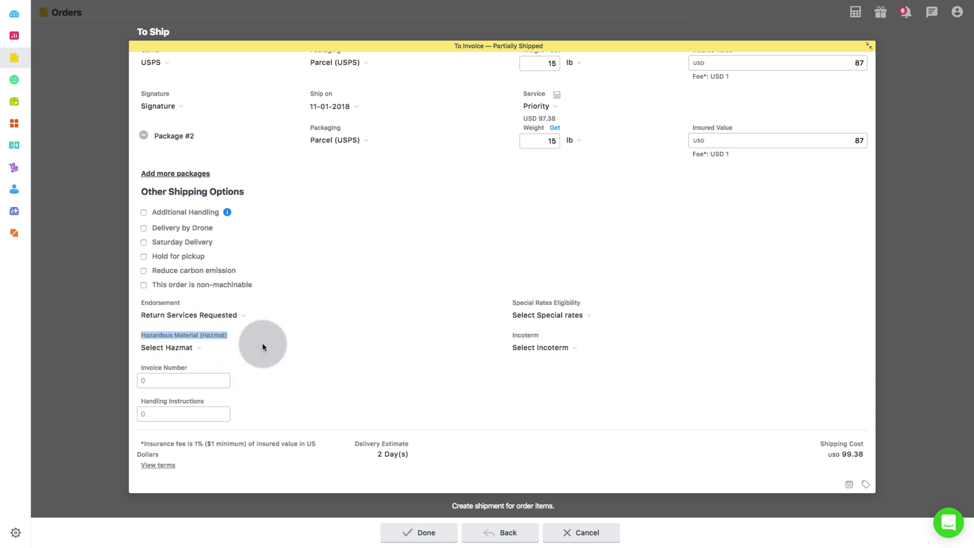
left_click_drag(583, 303, 510, 303)
left_click(600, 303)
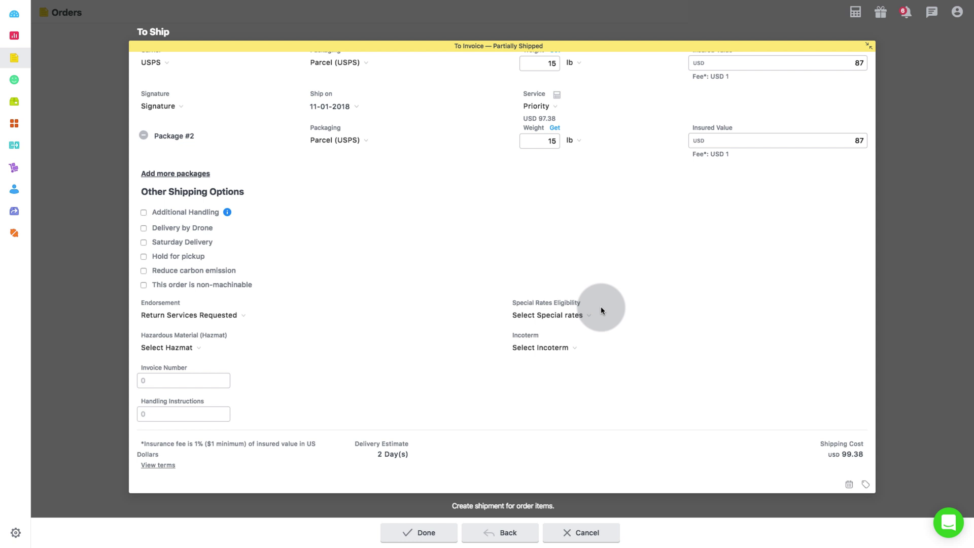
double_click(538, 336)
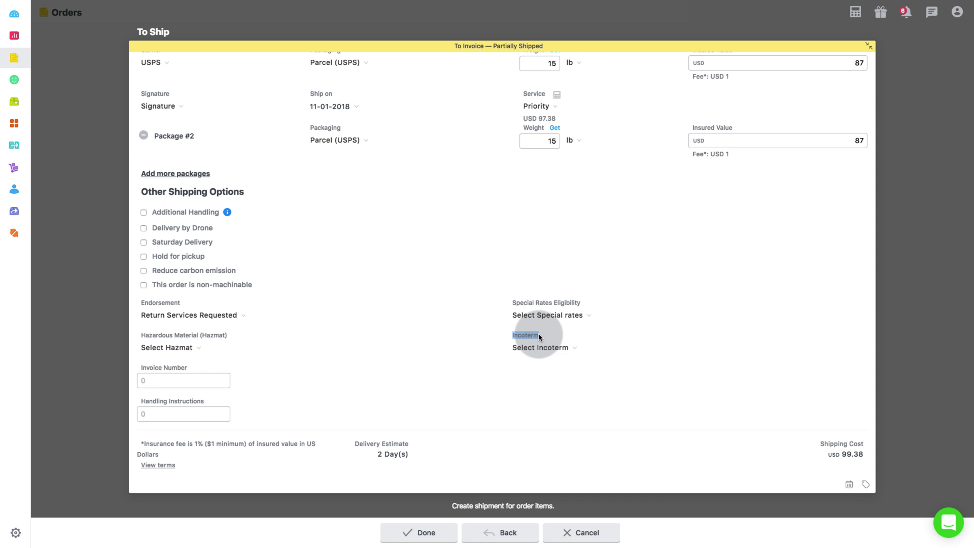
left_click(574, 349)
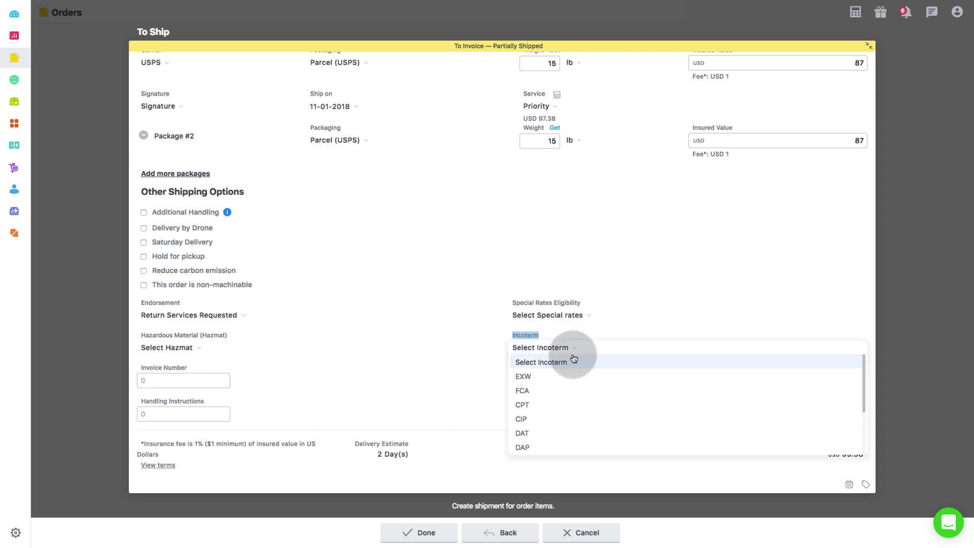
key("Down")
key("Down")
key("Down")
key("Down")
key("Down")
key("Down")
key("Down")
key("Down")
key("Down")
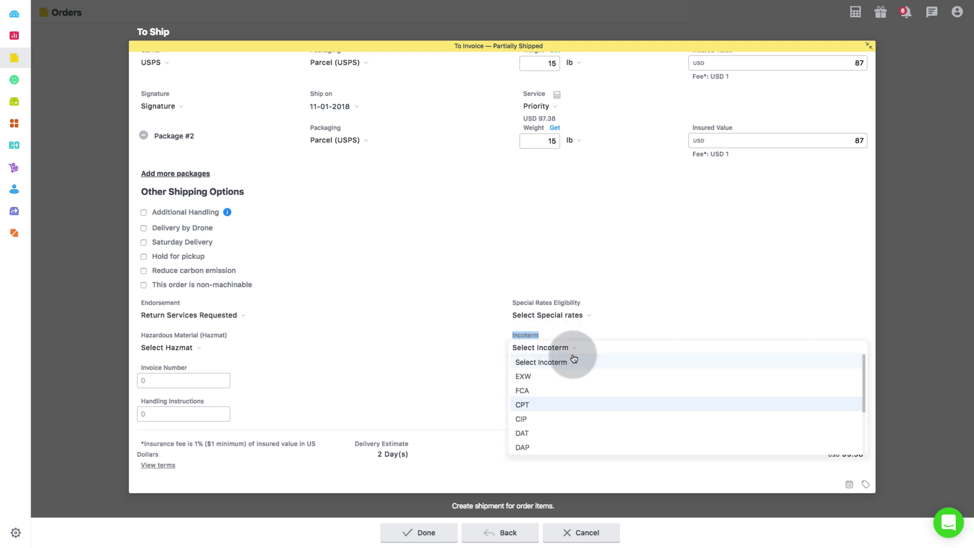
key("Up")
key("Up")
key("Up")
key("Up")
key("Up")
key("Up")
key("Up")
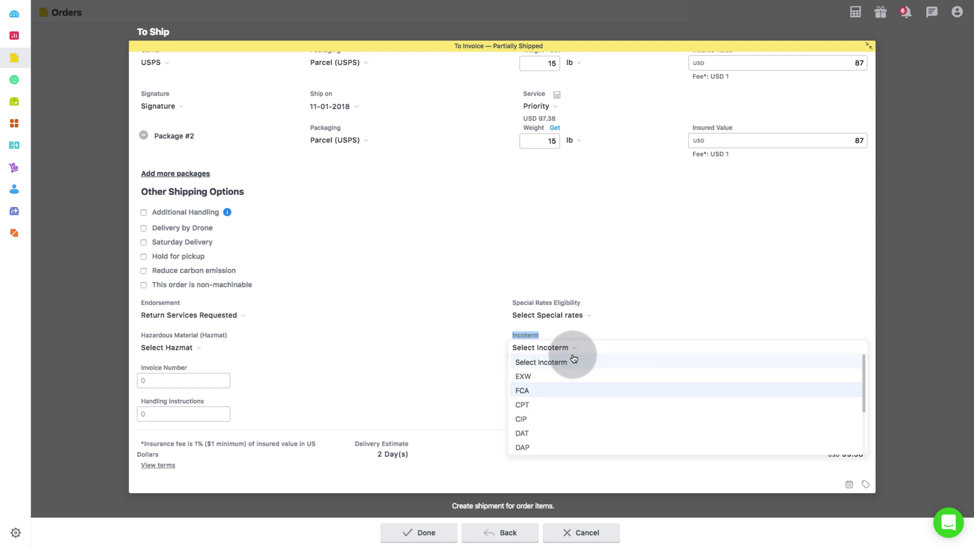
key("Return")
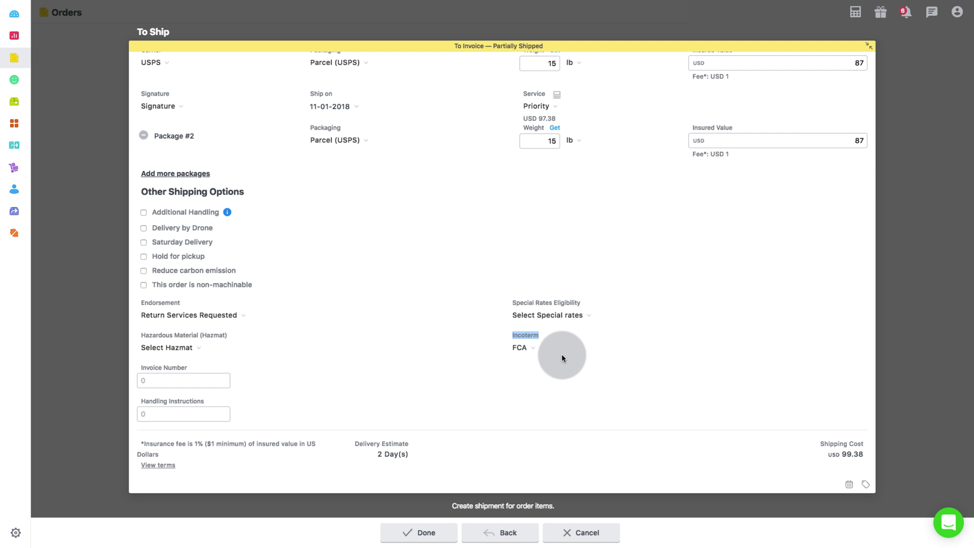
- Fill in the invoice number and handling instructions 'handle with care', then highlight the delivery estimate
left_click(165, 380)
type("123")
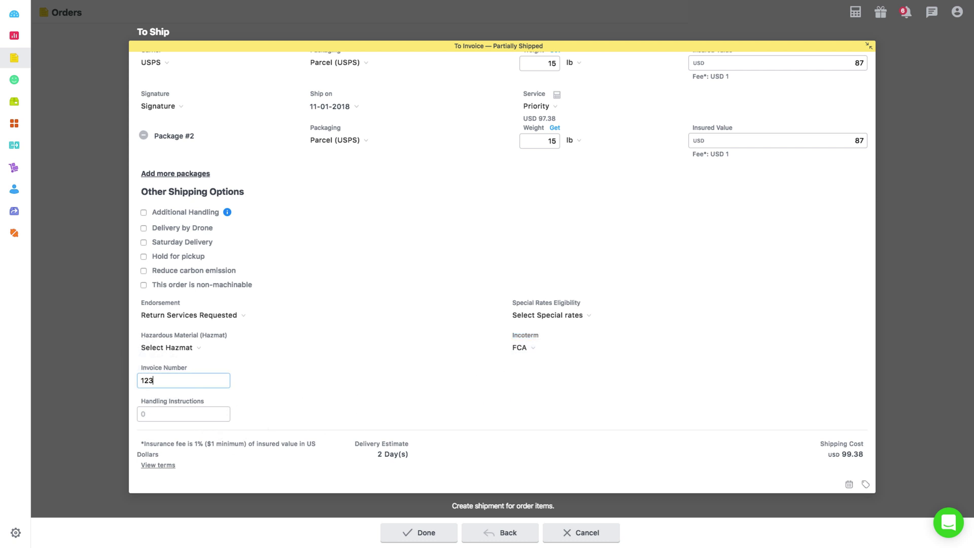
type("456")
left_click(174, 413)
type("h")
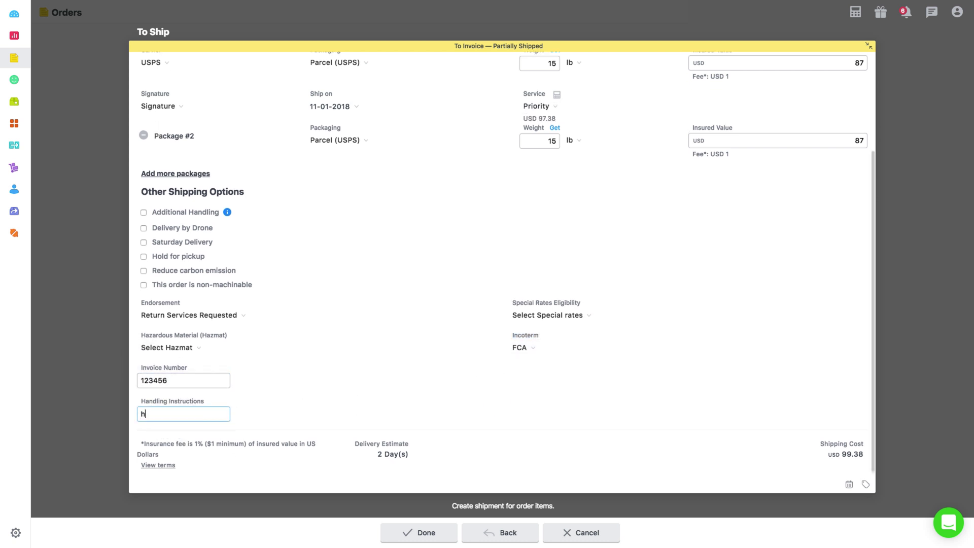
type("andle wit")
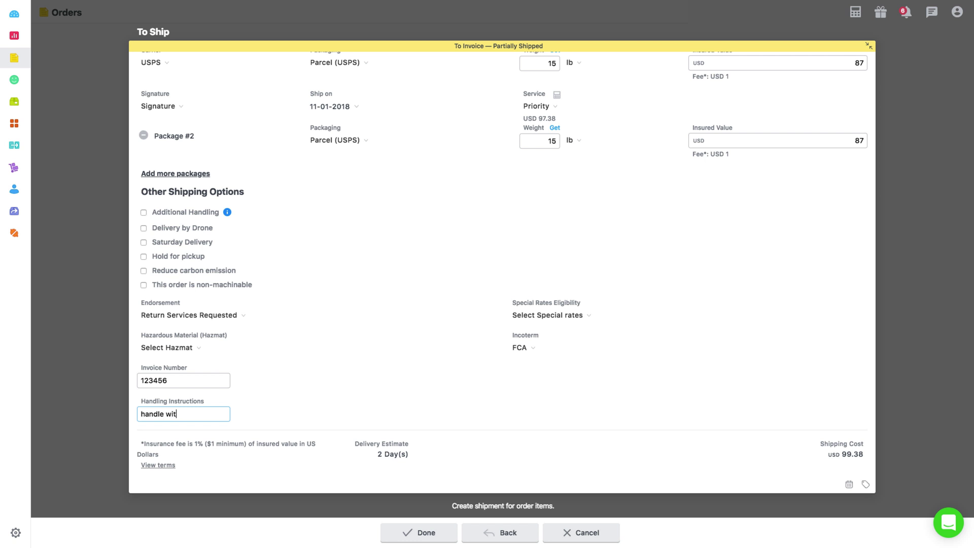
type("h care")
left_click(161, 414)
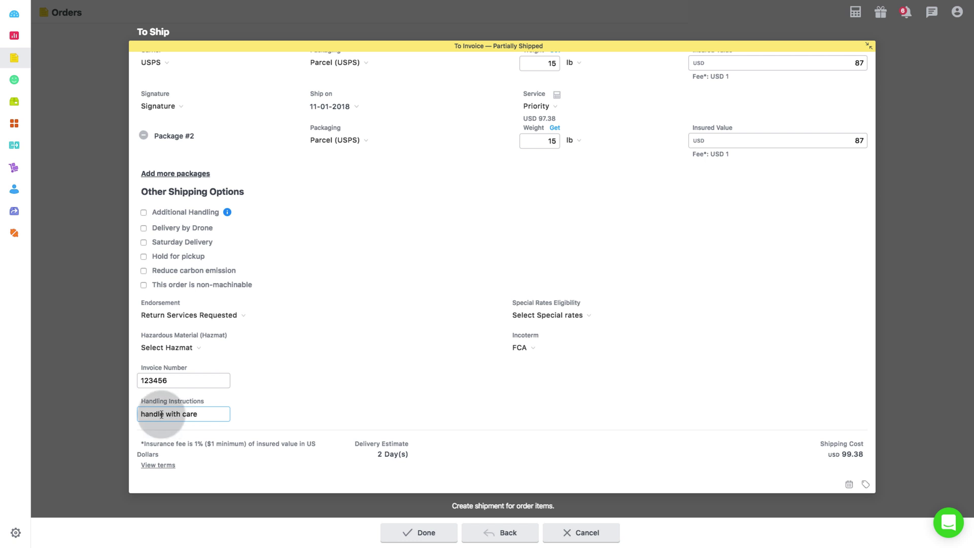
left_click(423, 447)
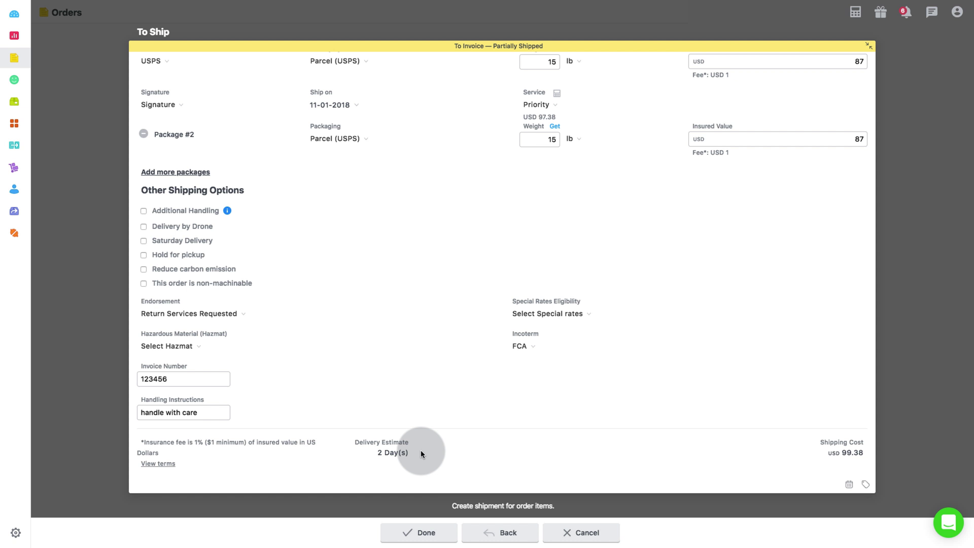
left_click_drag(421, 449, 437, 441)
left_click(437, 445)
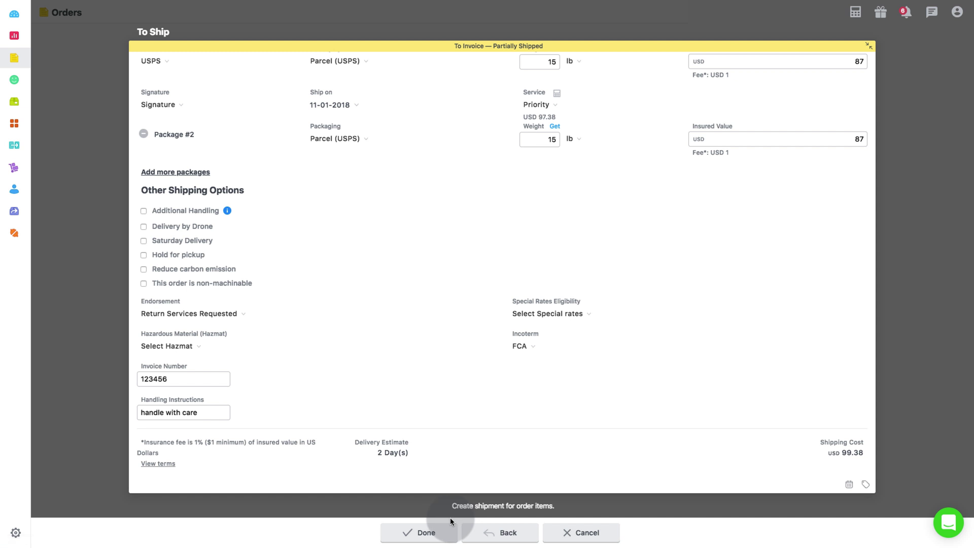
- Create the shipment, switch to Existing Shipment, and choose Delcart as the carrier
left_click(439, 532)
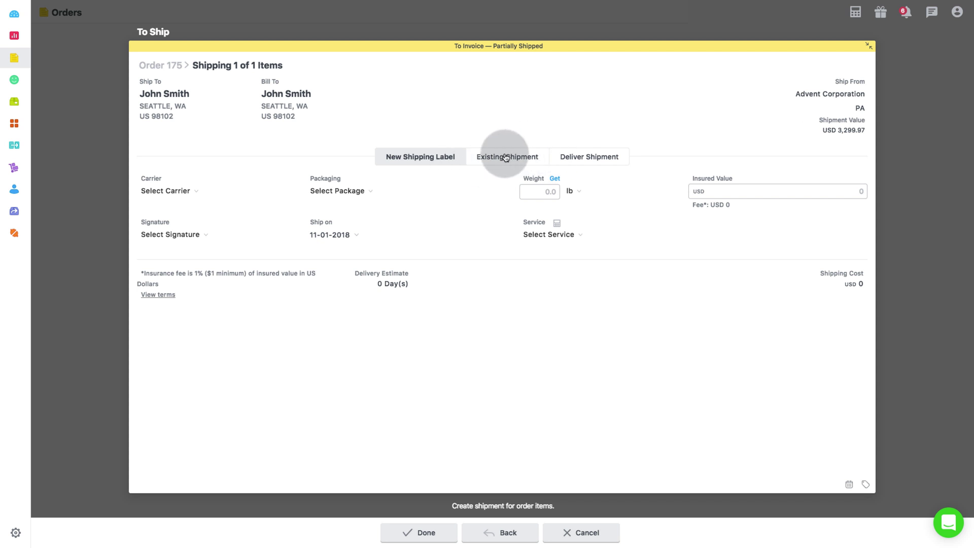
left_click(506, 157)
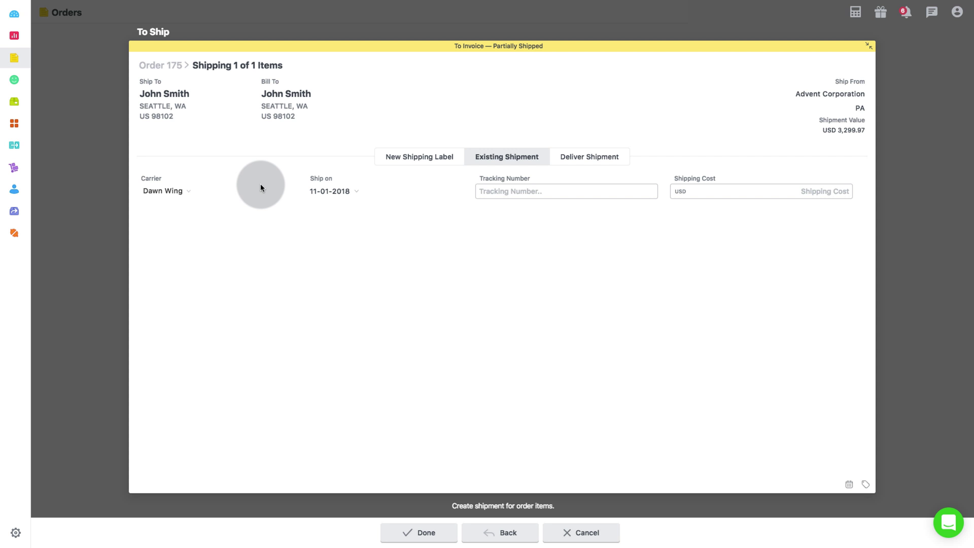
left_click(178, 192)
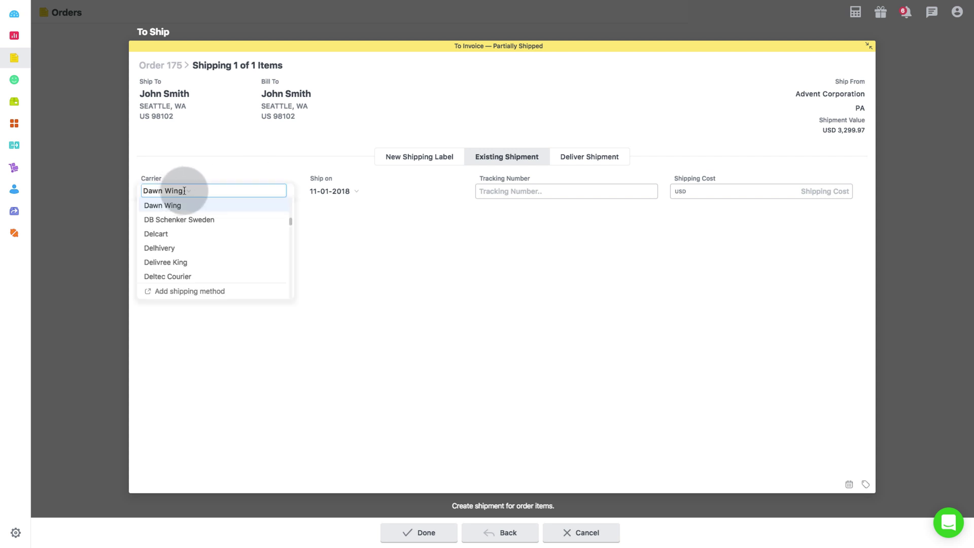
left_click(380, 222)
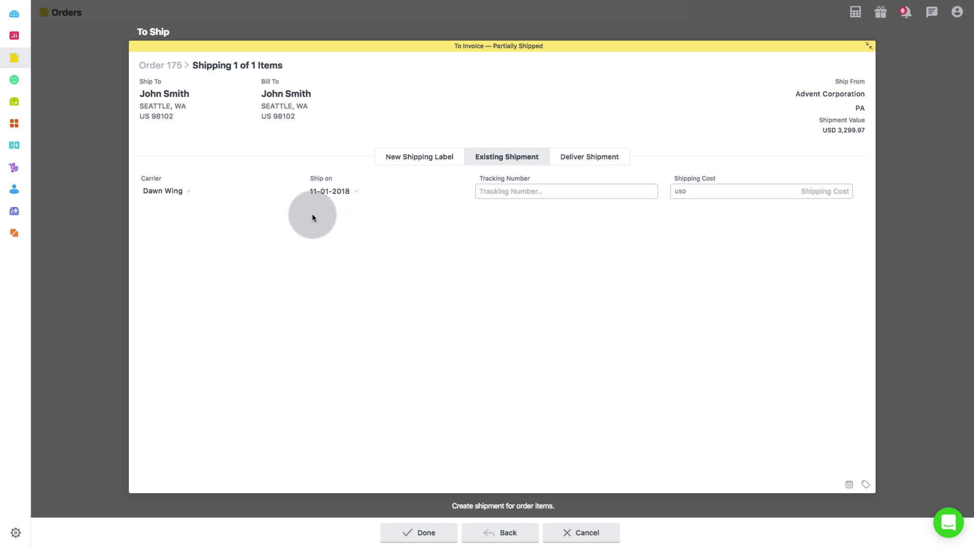
left_click(174, 190)
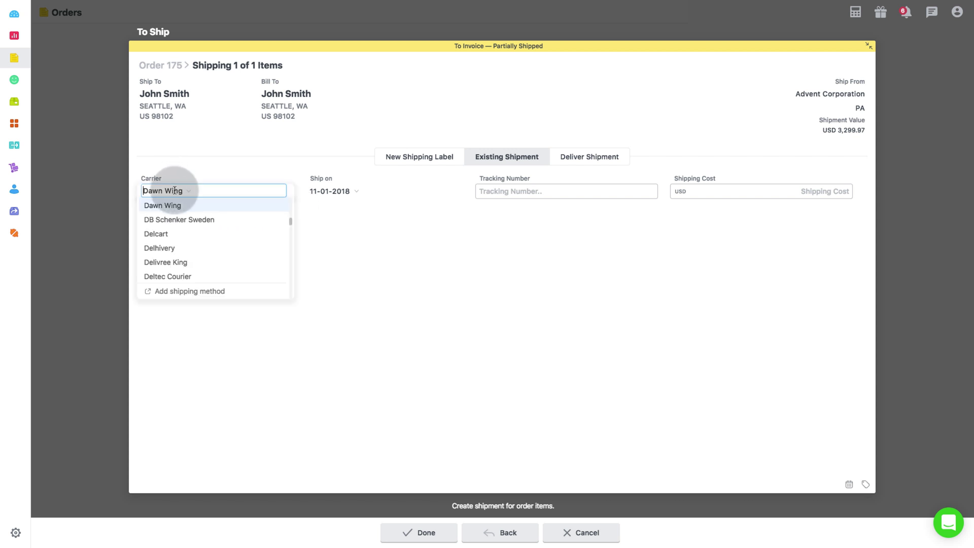
left_click(170, 232)
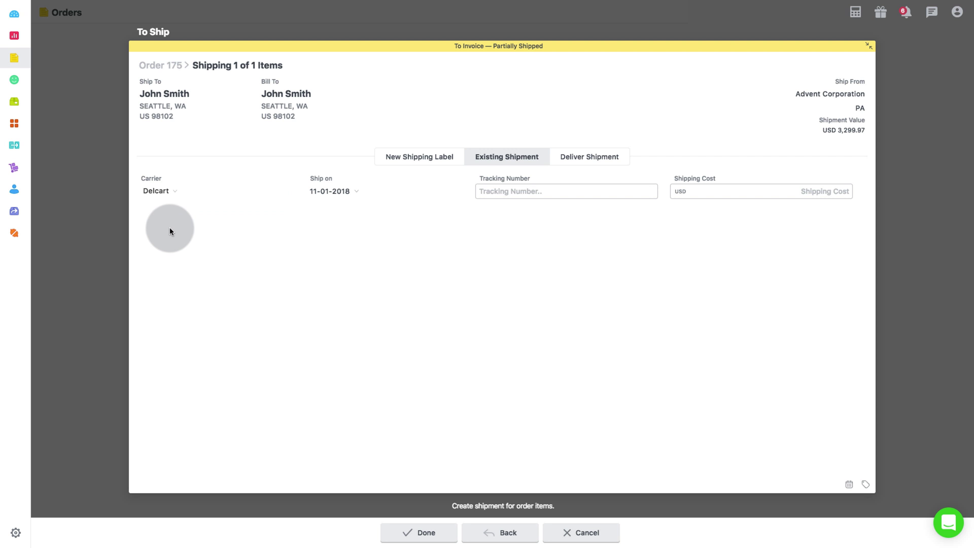
left_click(169, 192)
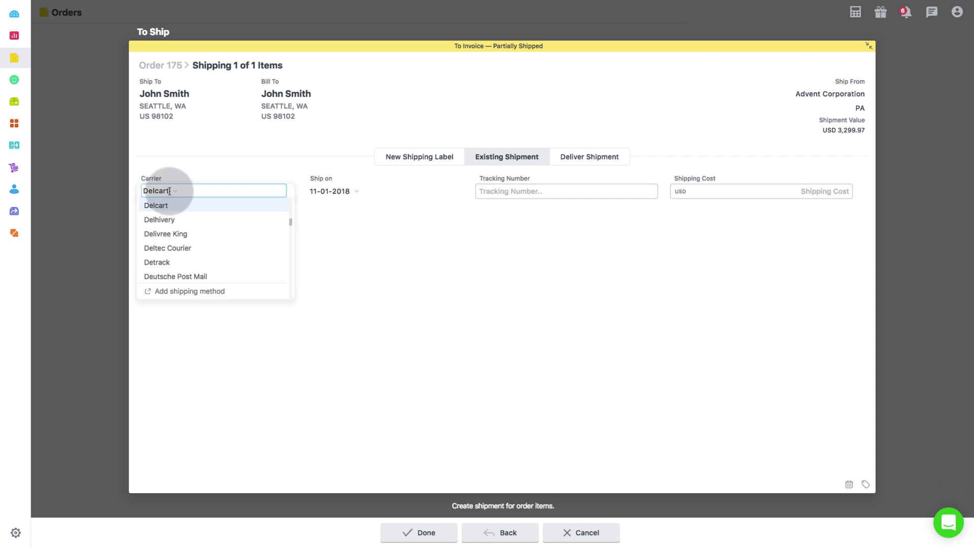
- Add a new shipping method named 'dhl 2' and save it
left_click(186, 292)
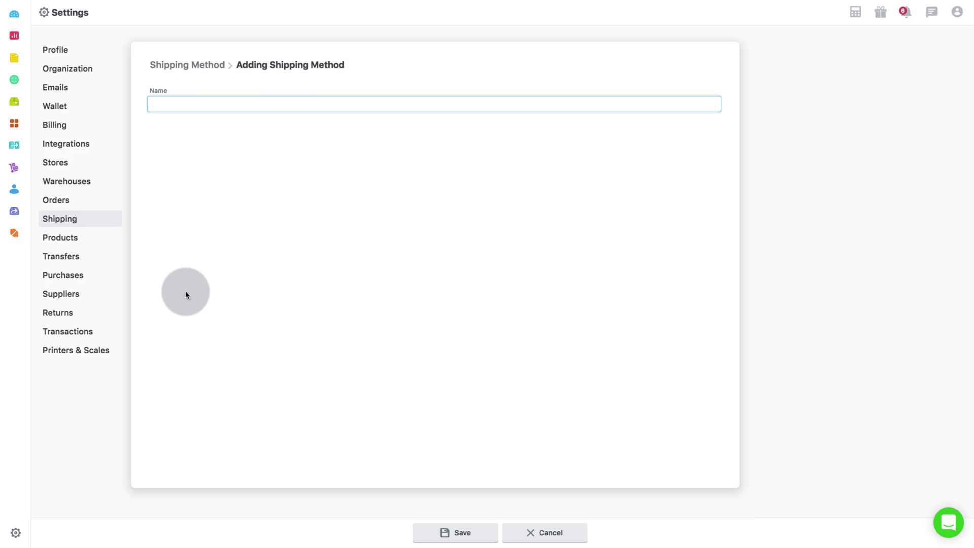
left_click(247, 105)
type("dhl 2")
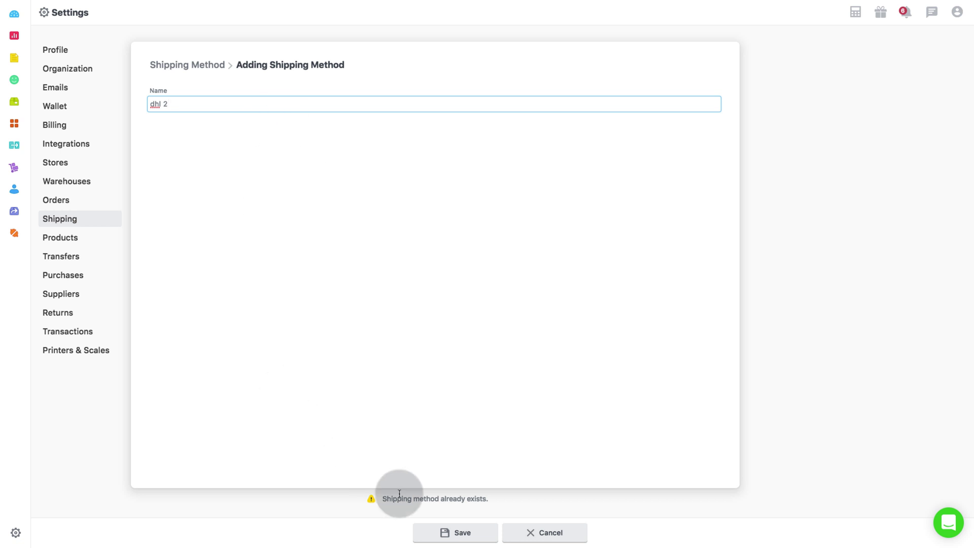
left_click(435, 532)
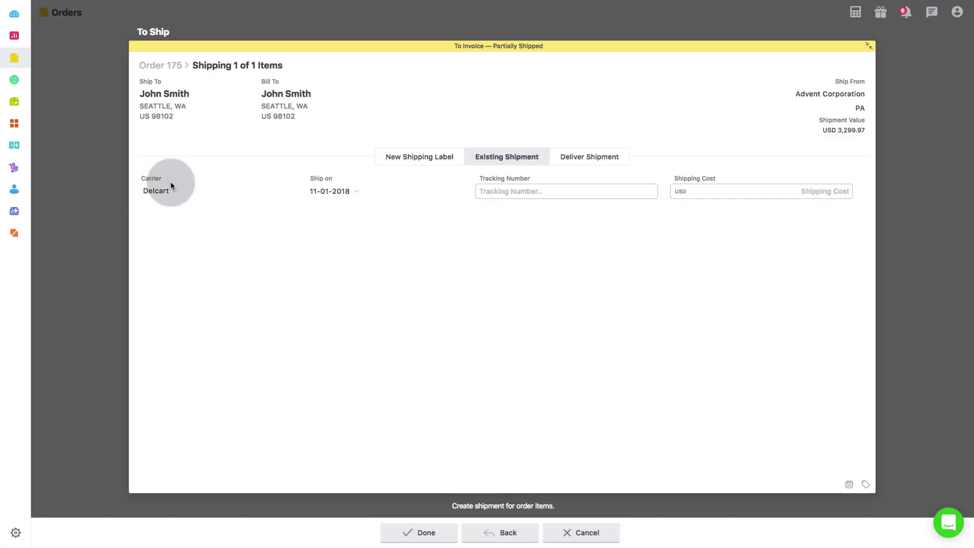
- Browse the carrier list leaving Delcart, and set the ship-on date to 11-02-2018
left_click(171, 189)
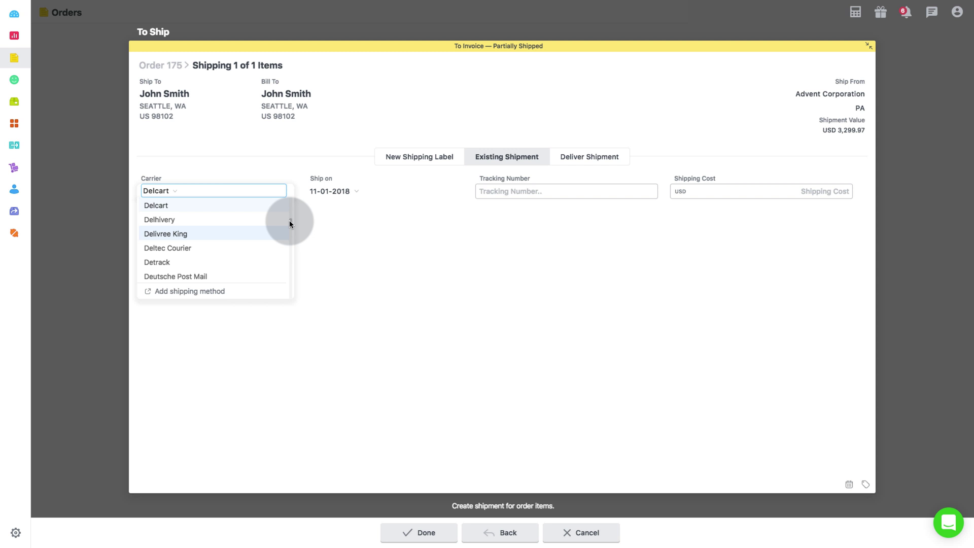
left_click_drag(291, 220, 293, 197)
scroll(224, 227, "down", 2)
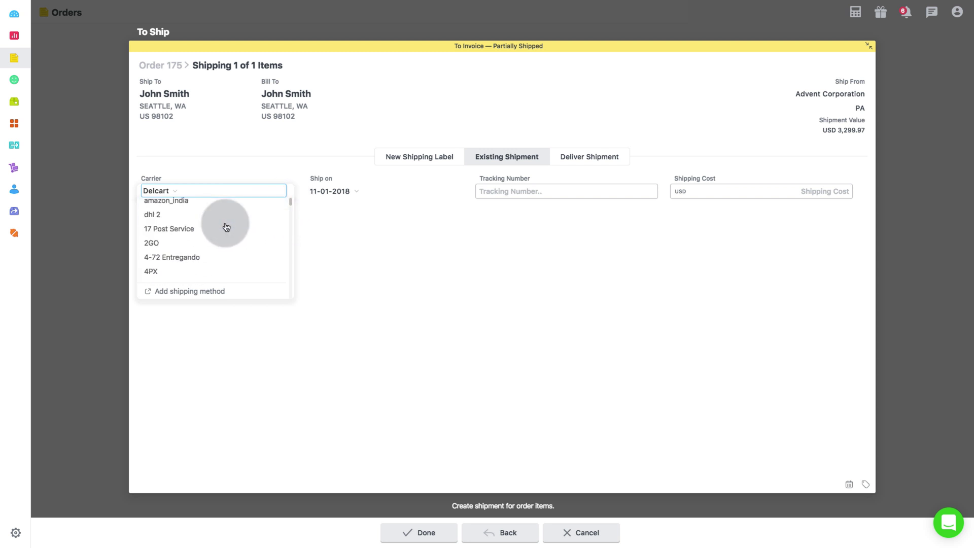
scroll(226, 227, "up", 2)
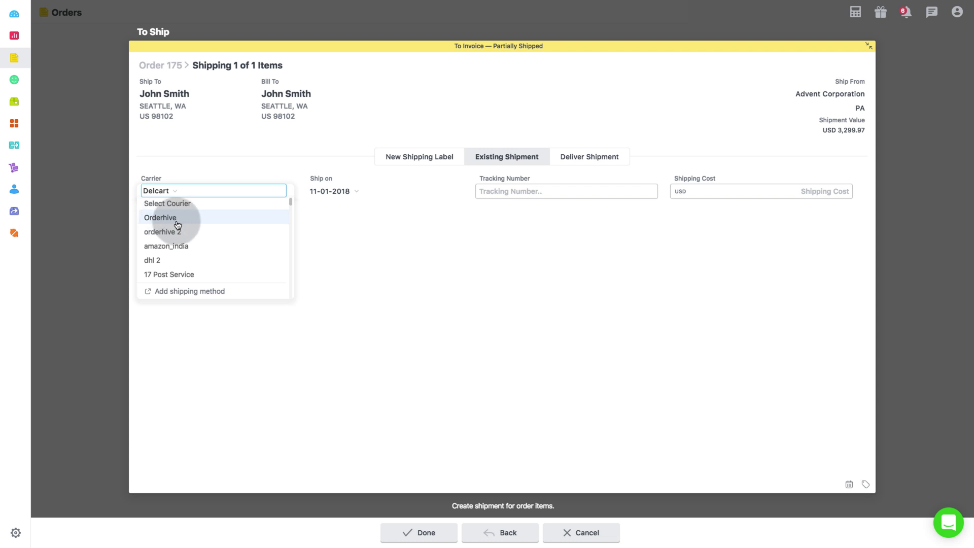
left_click(340, 192)
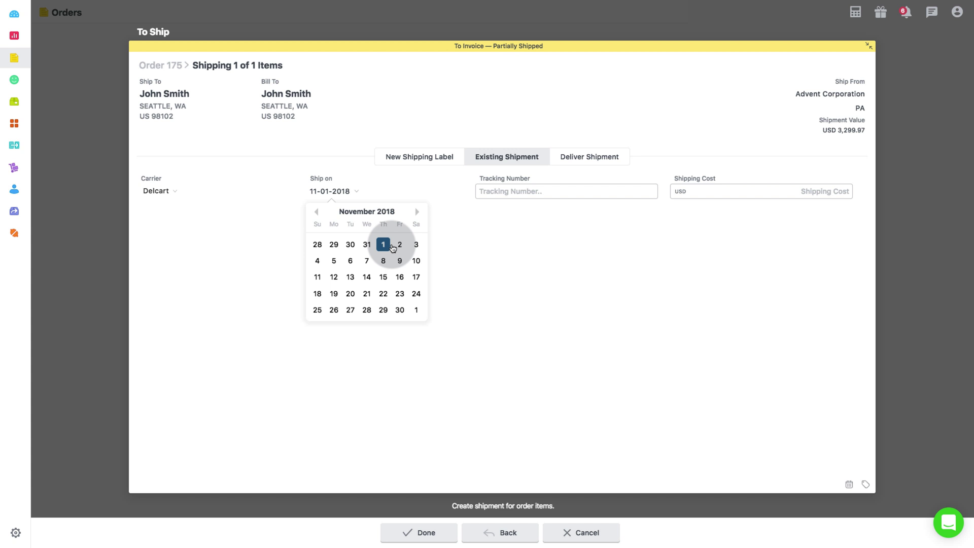
left_click(400, 245)
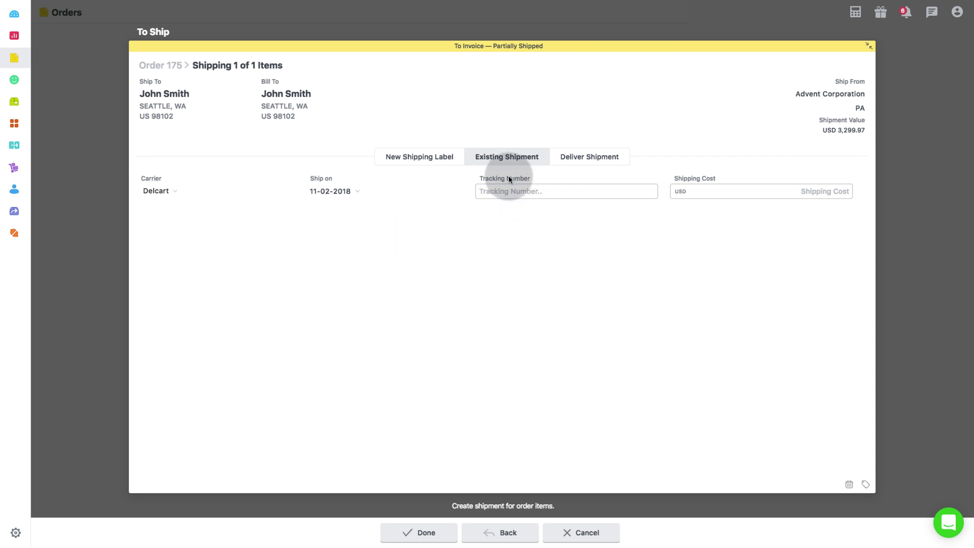
- Ship order 175 with tracking number 123456 and a 99 USD shipping cost
left_click(507, 191)
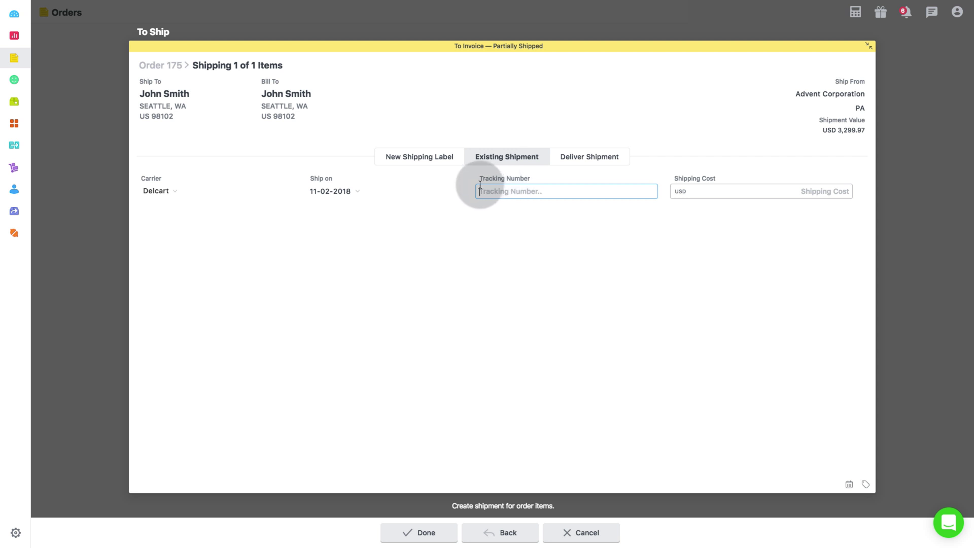
type("123456")
left_click(672, 192)
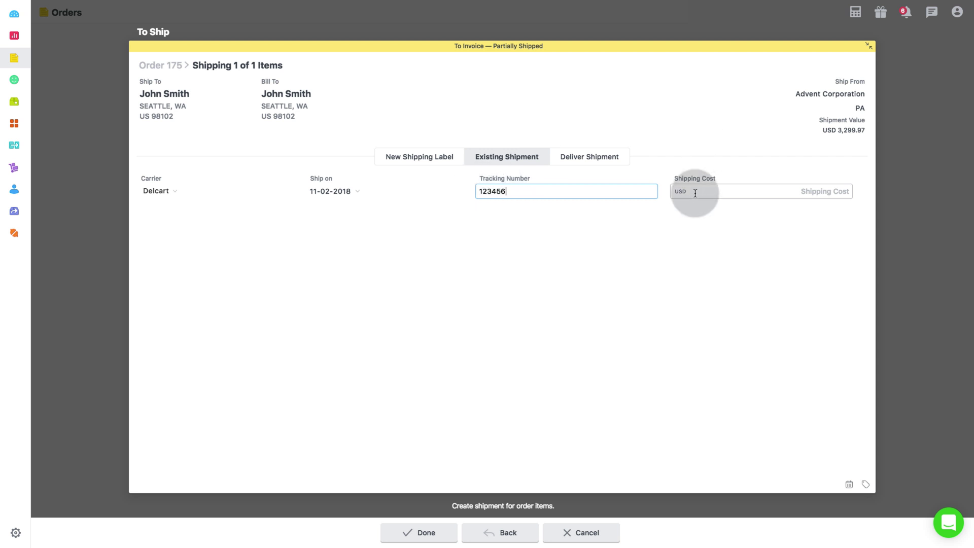
type("99")
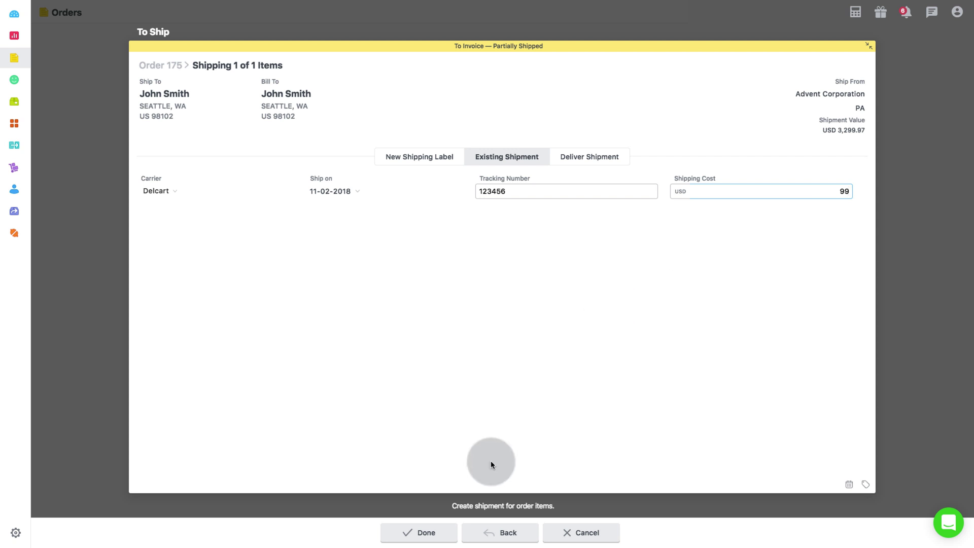
left_click(422, 533)
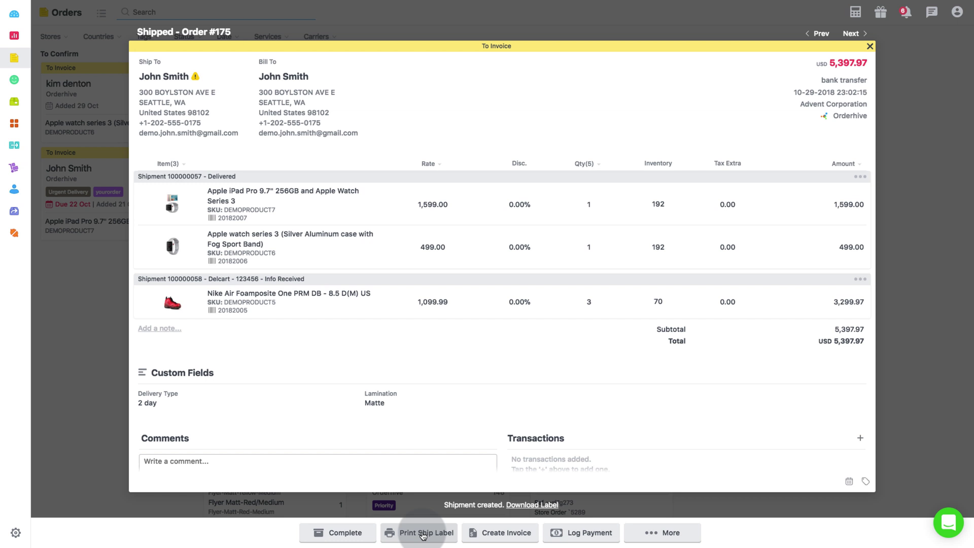
- Deliver order 174's T Shirts - XL shipment immediately so the order becomes Completed
left_click(596, 157)
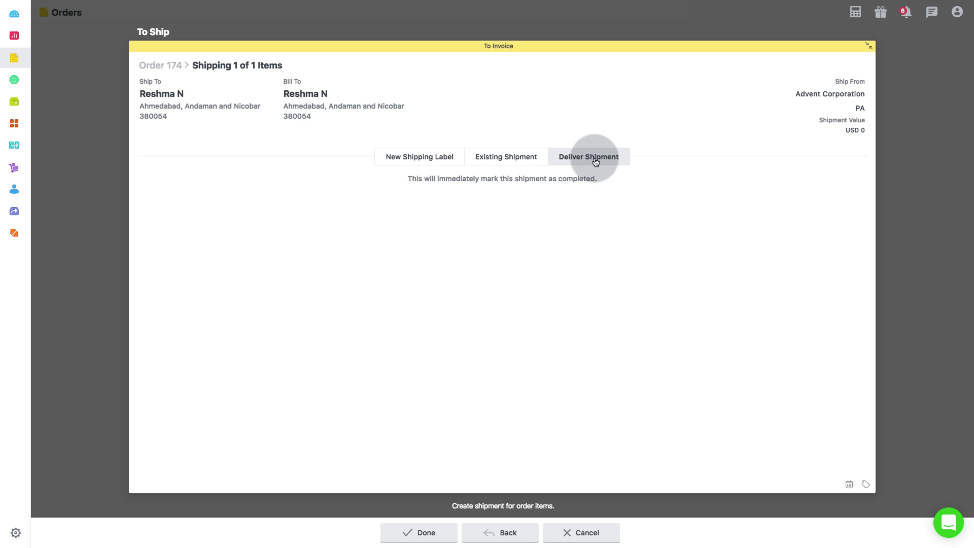
left_click(441, 533)
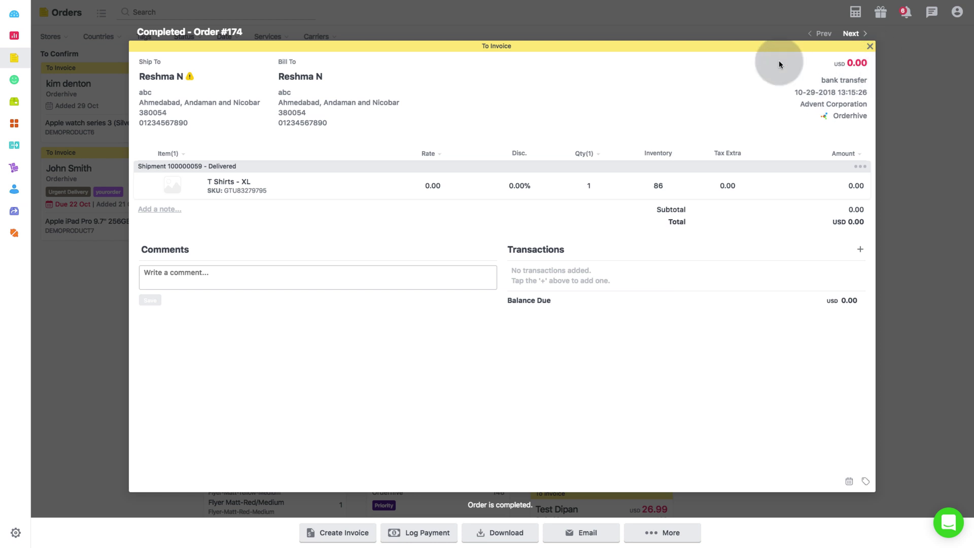
- Close order 174, then select orders 177, 172 and 169 and ship them together
left_click(870, 48)
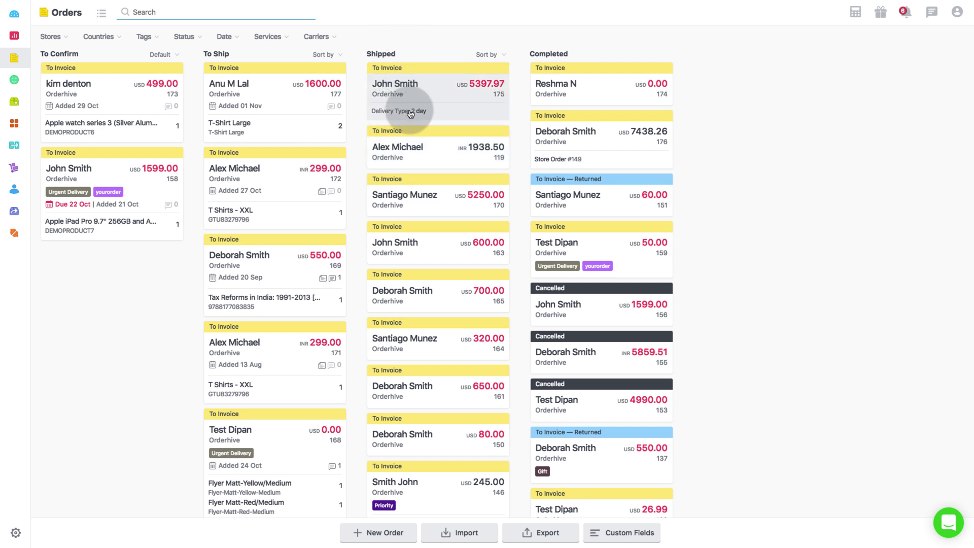
left_click(259, 107)
left_click(233, 166)
left_click(243, 257)
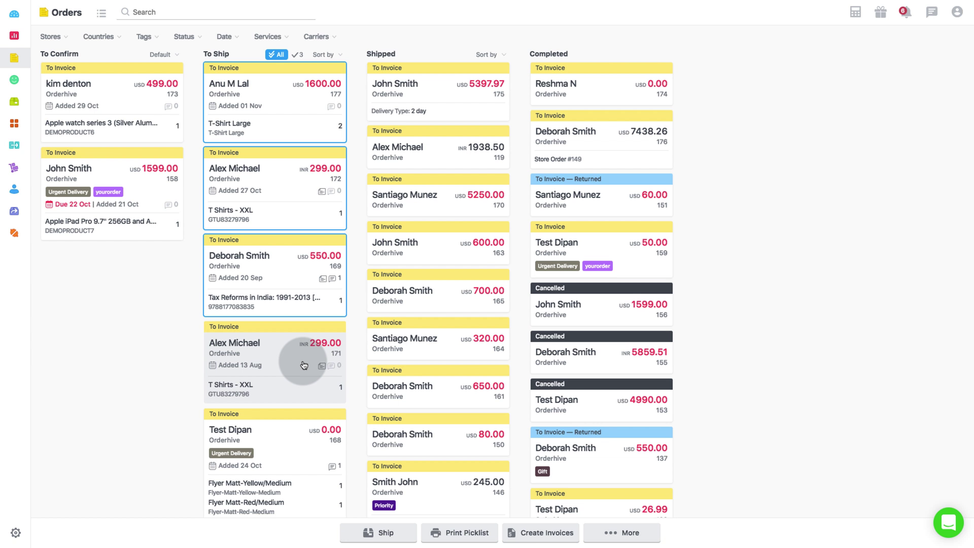
left_click(383, 533)
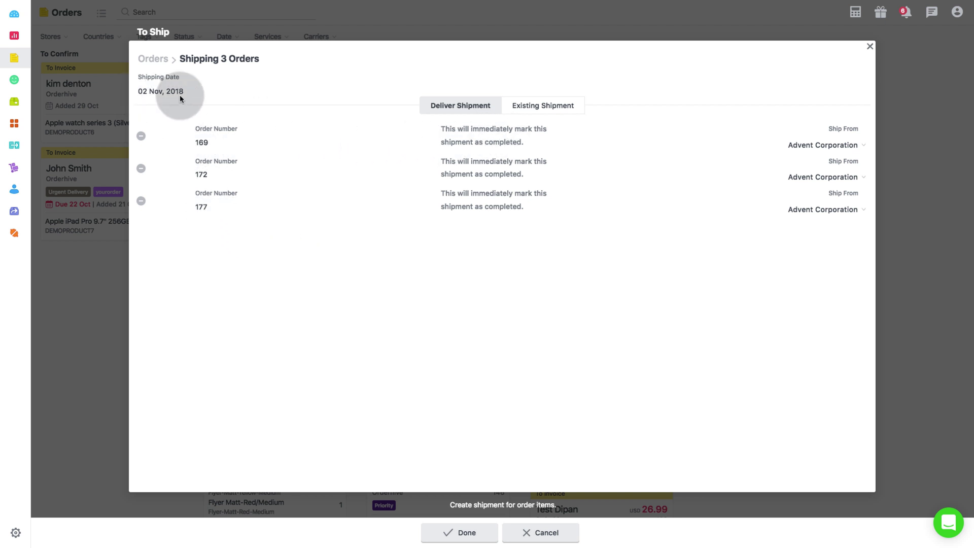
left_click(575, 112)
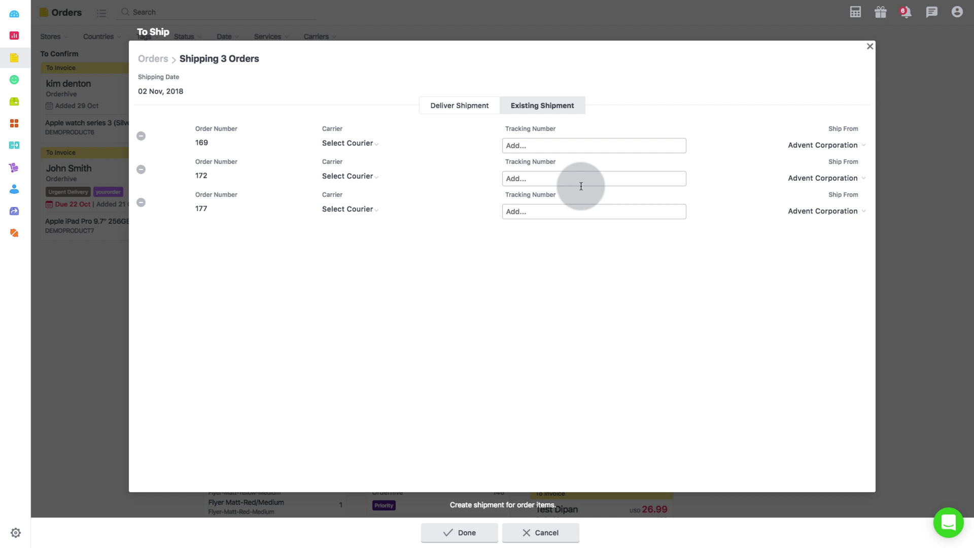
left_click(479, 107)
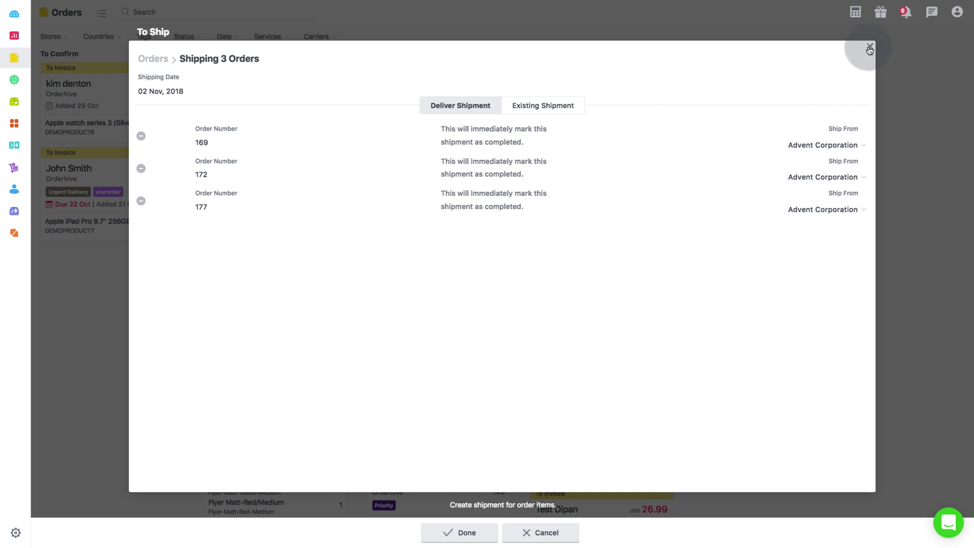
left_click(543, 104)
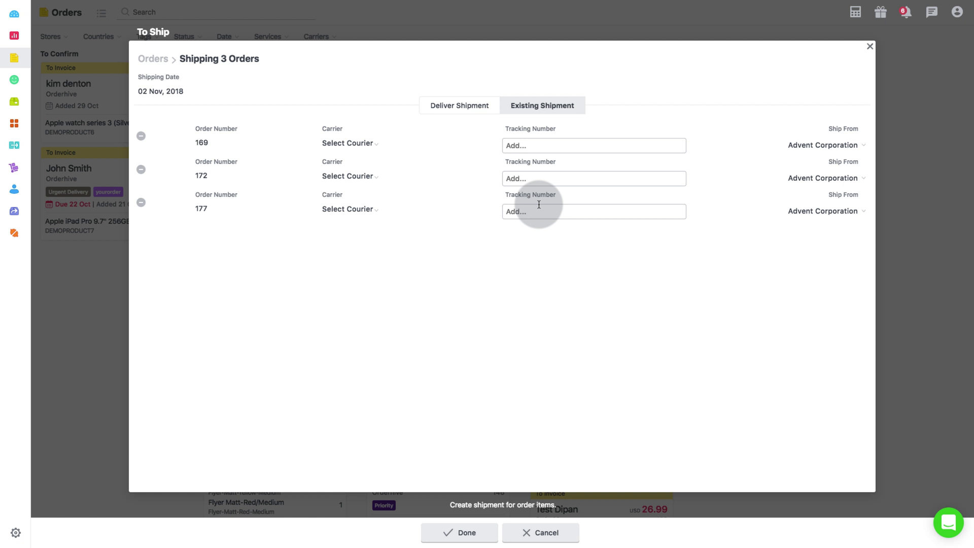
left_click(345, 144)
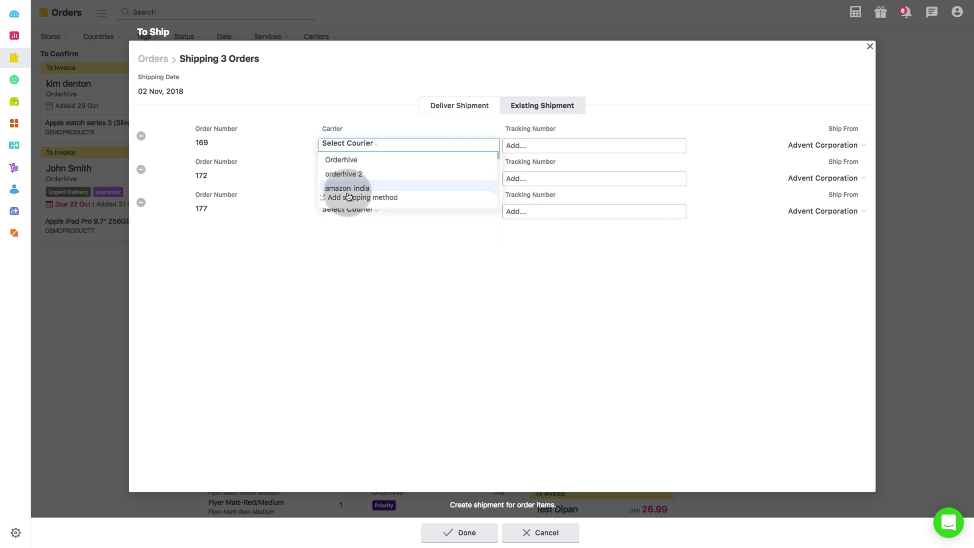
left_click(559, 246)
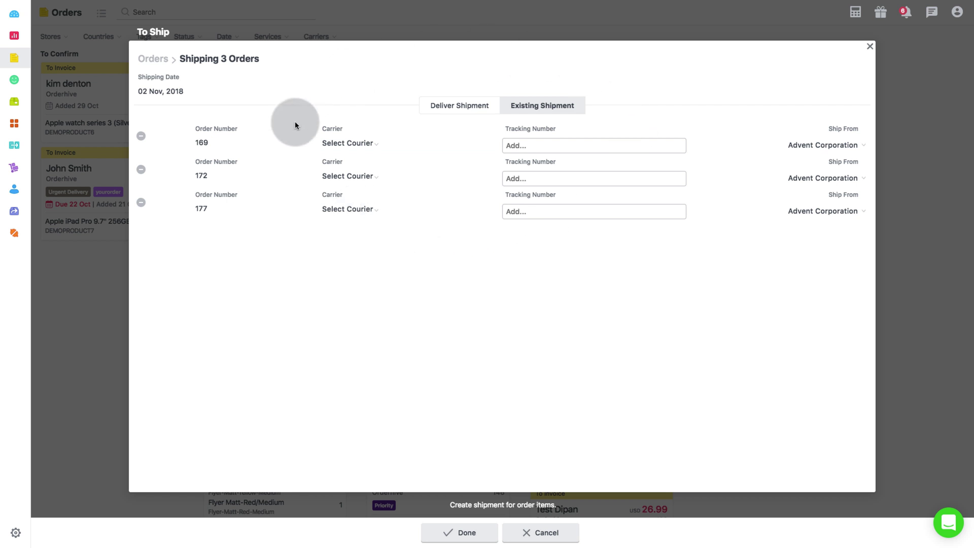
left_click(459, 106)
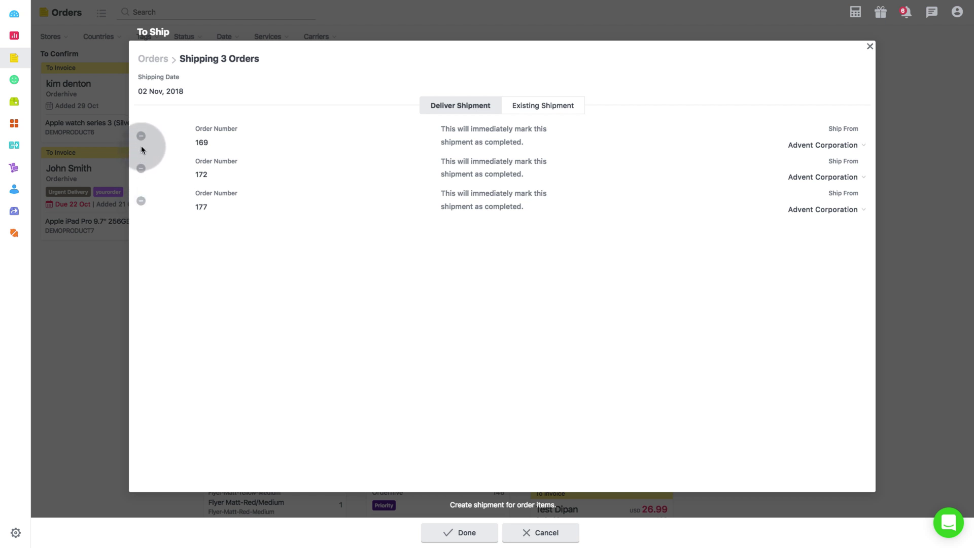
- Deliver orders 169, 172 and 177 to Completed, add order 171, and pick USPS for order 167
left_click(454, 533)
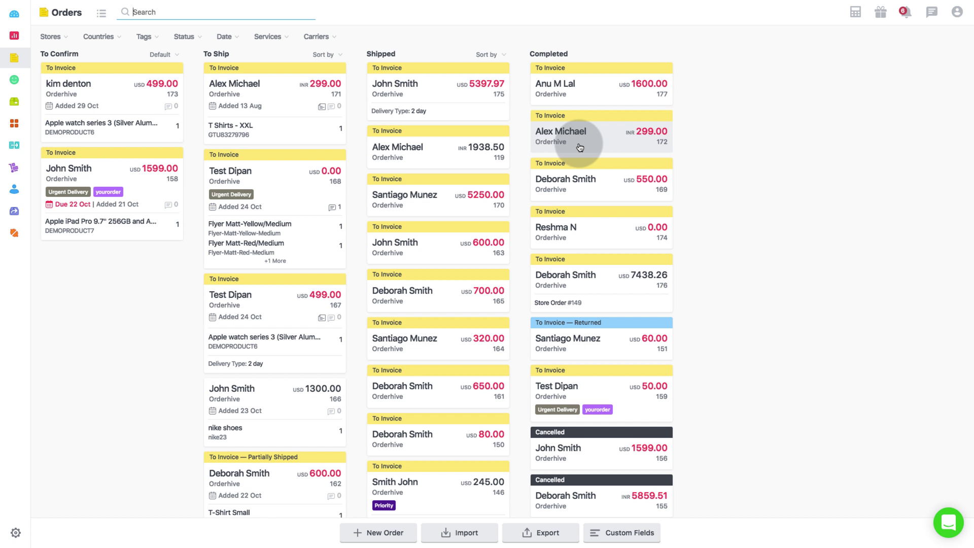
left_click(320, 130)
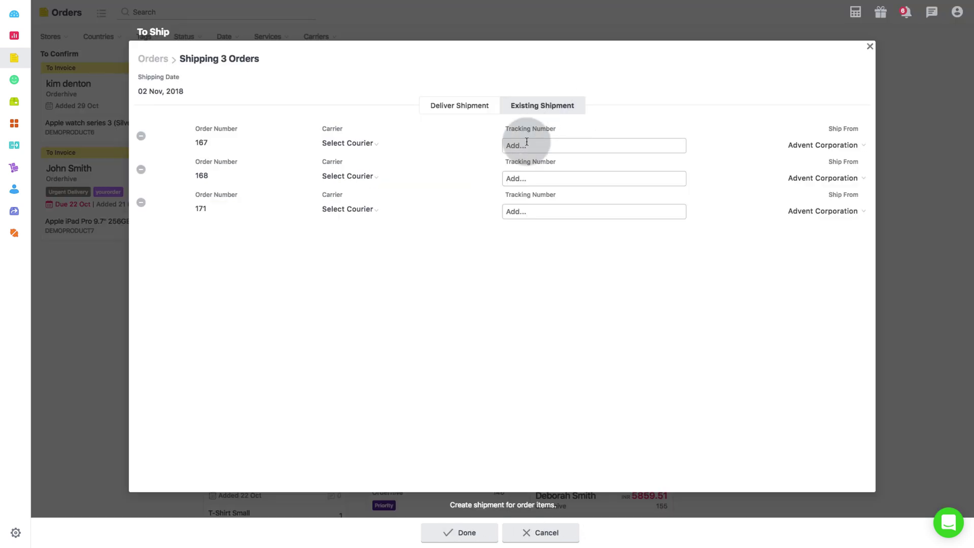
left_click(358, 143)
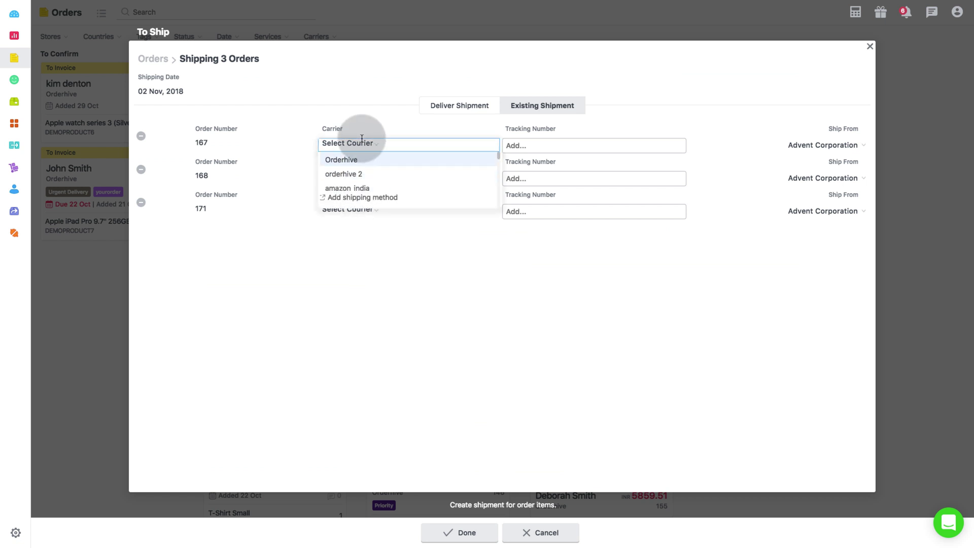
type("USPS")
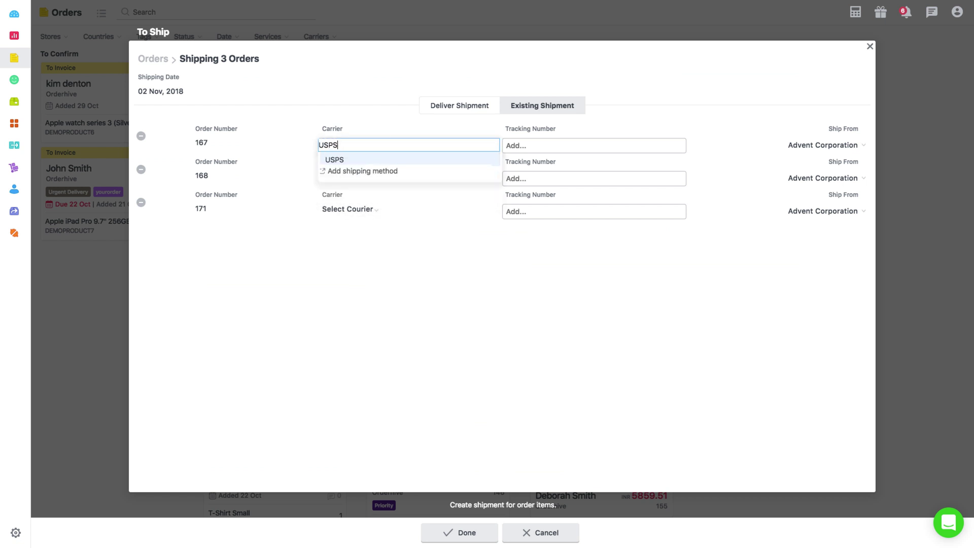
left_click(335, 159)
- Search order 168's carriers for 'Order' and start adding it as a new shipping method
left_click(362, 176)
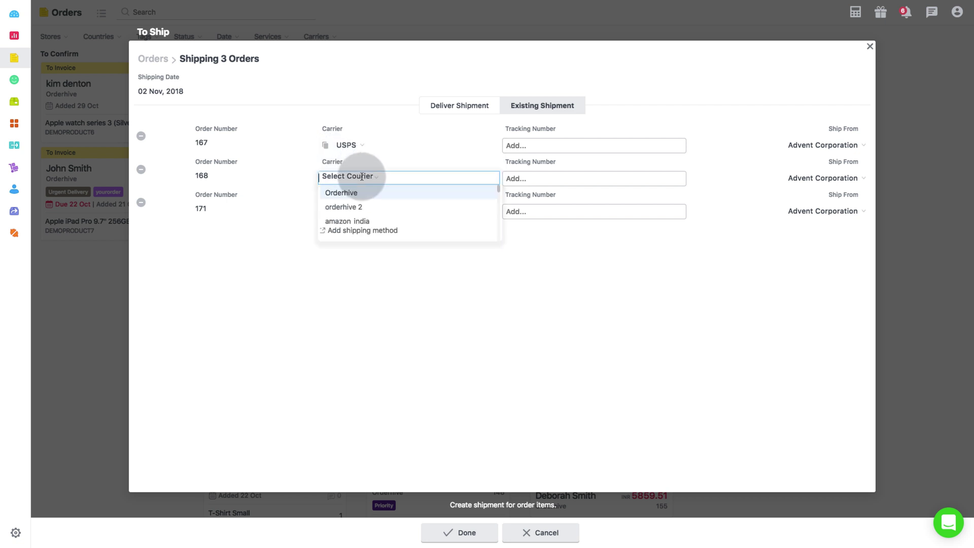
type("Order")
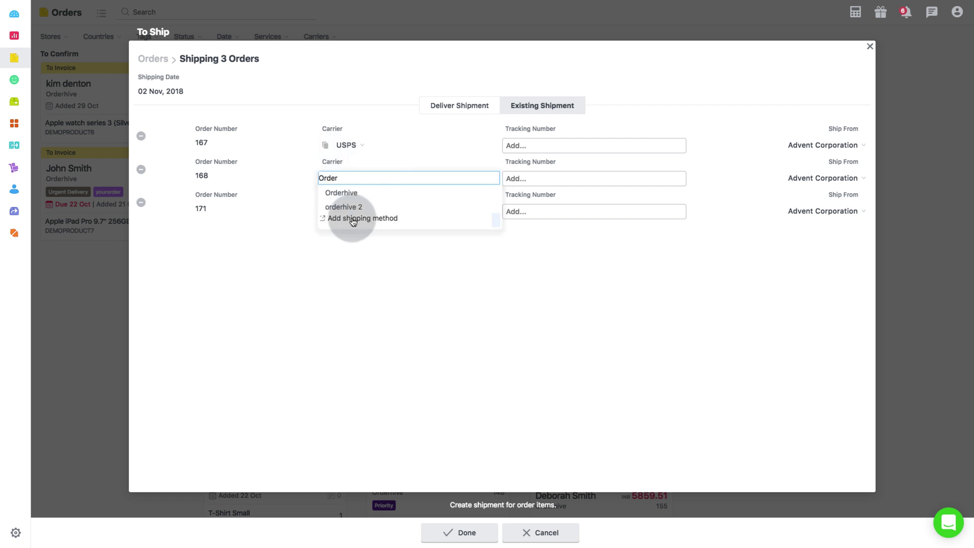
left_click(352, 218)
- Save a new shipping method named 'Order' in shipping settings and return to the Orders board
left_click(217, 103)
type("Order")
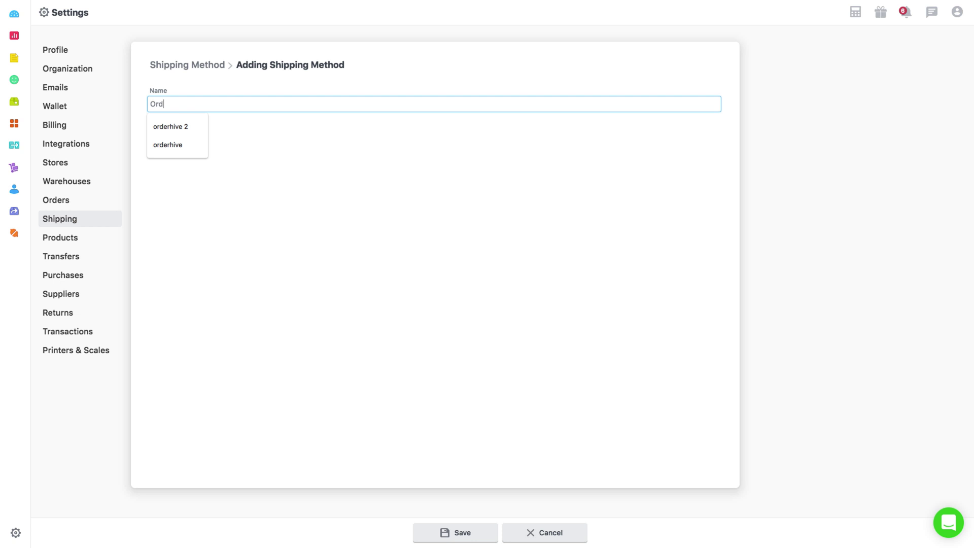
left_click(440, 533)
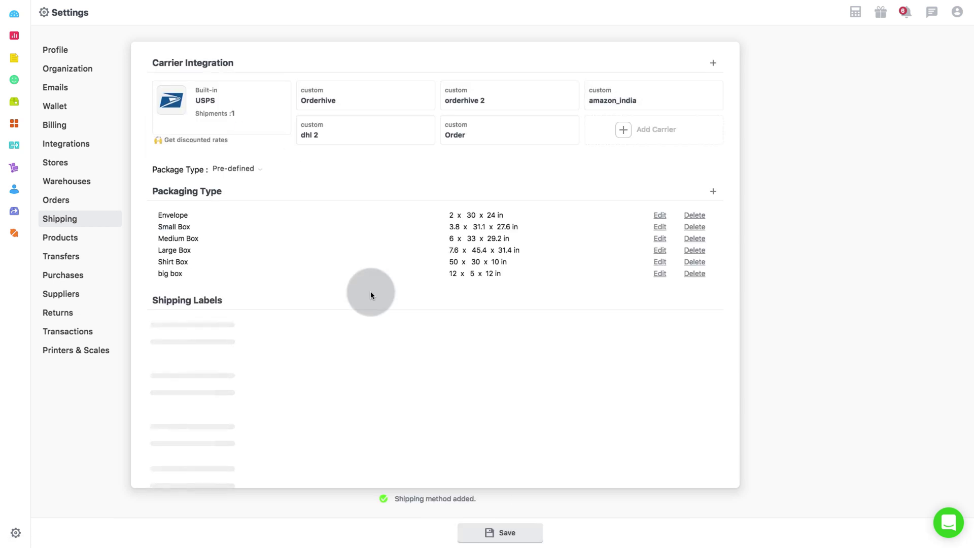
left_click(495, 537)
mouse_move(11, 100)
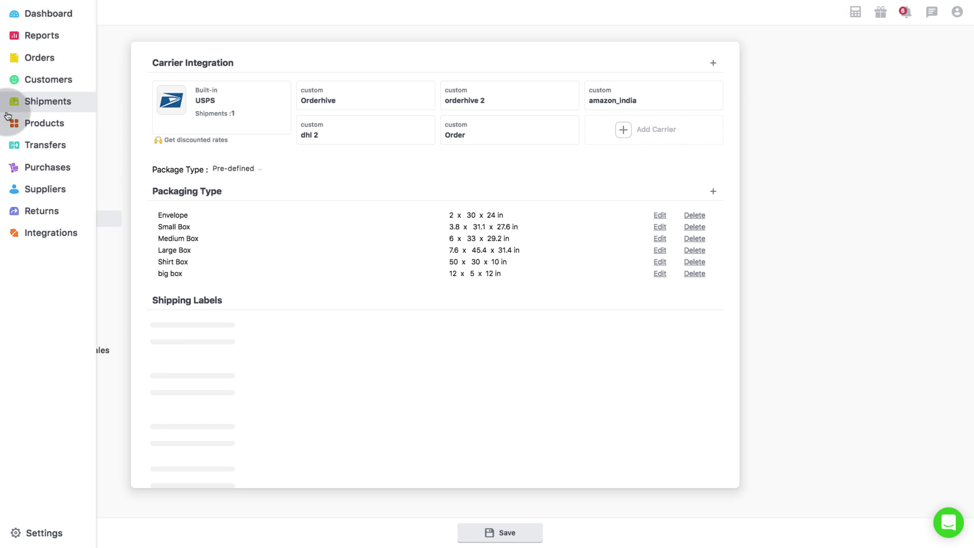
left_click(31, 64)
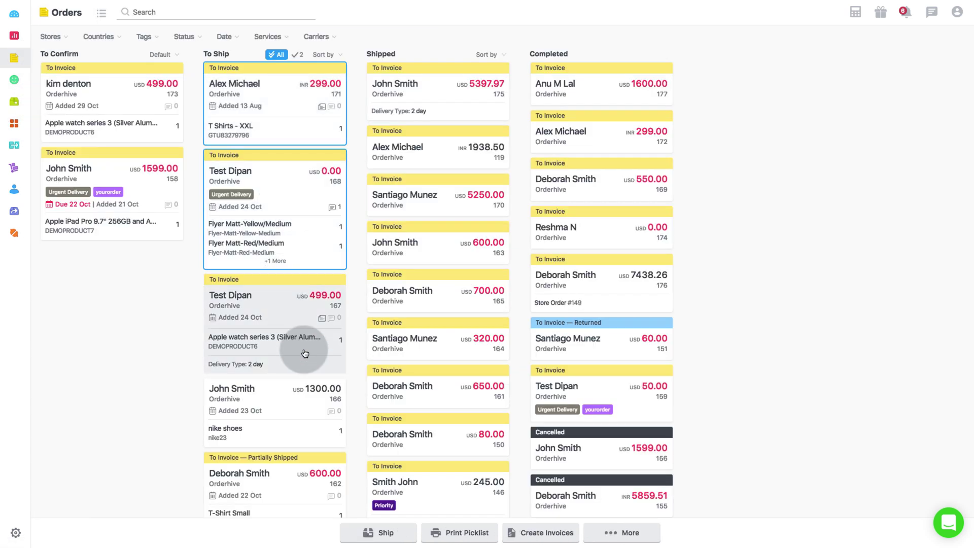
- Bulk-ship the selected orders as an existing shipment, with USPS for 167 and Orderhive for 168
left_click(379, 533)
left_click(542, 106)
left_click(339, 143)
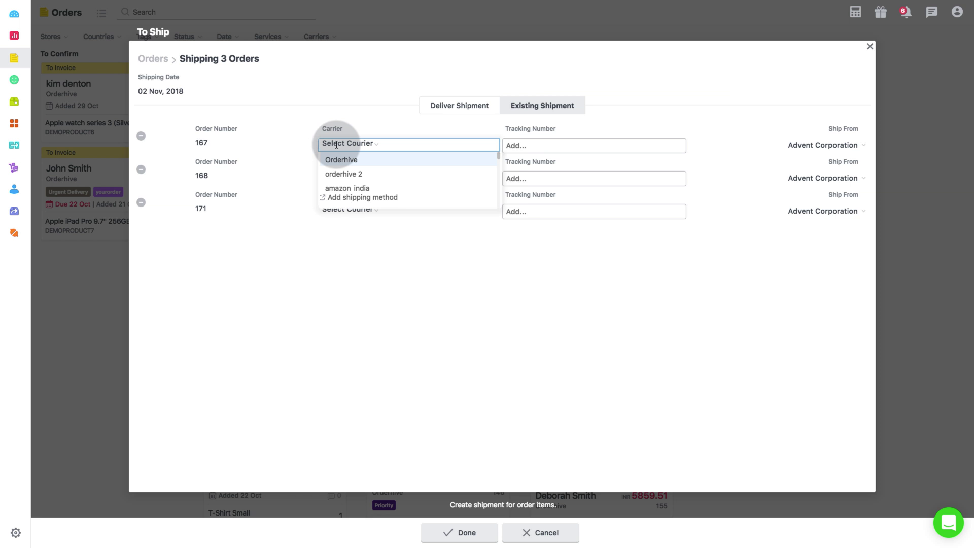
type("USPS")
left_click(339, 159)
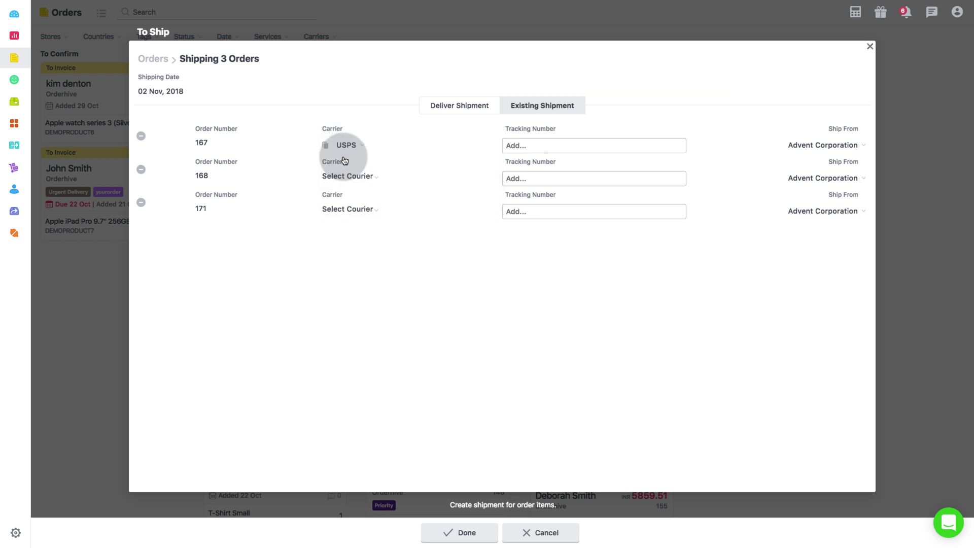
left_click(344, 176)
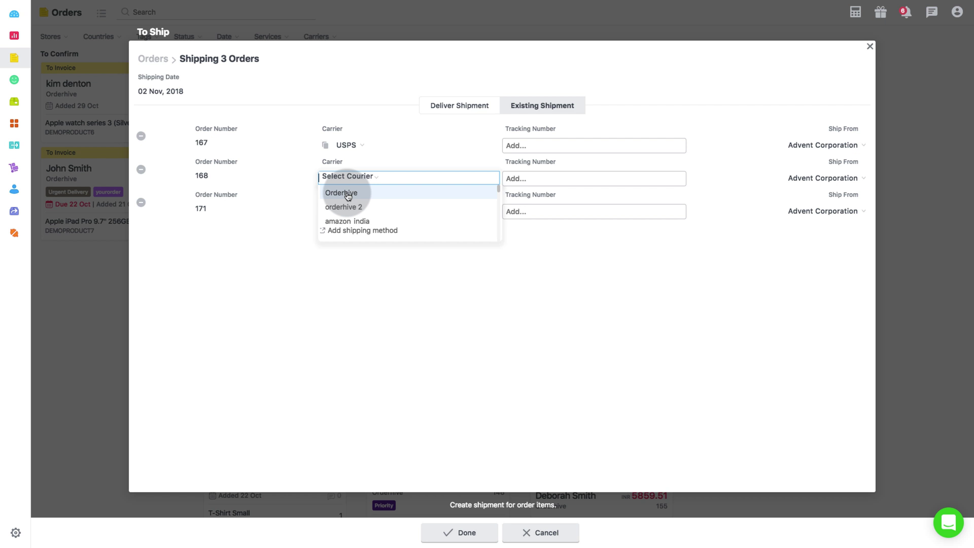
left_click(346, 193)
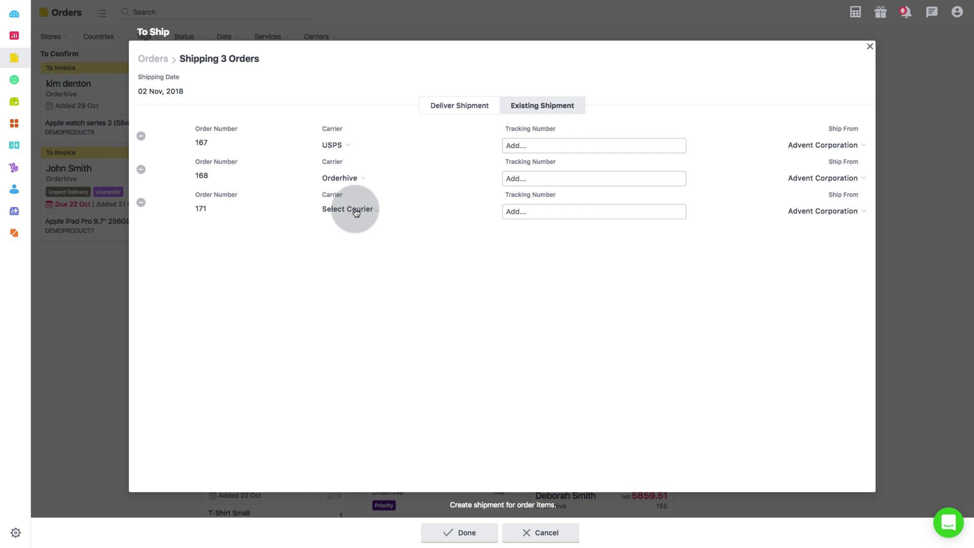
- Set Canada Post for order 171 and tracking numbers 123456789, 23456789, 987654321 for 167, 168, 171
left_click(525, 145)
type("12")
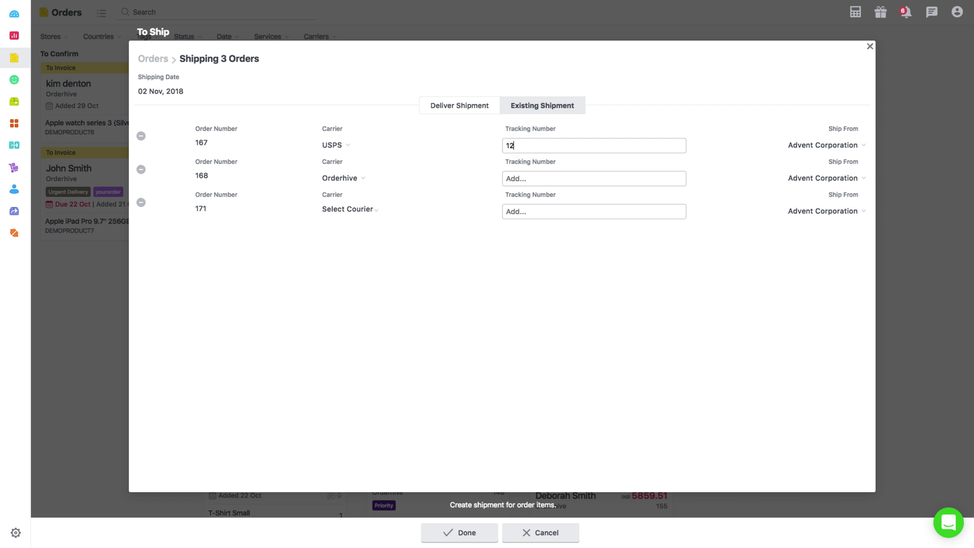
type("3456789")
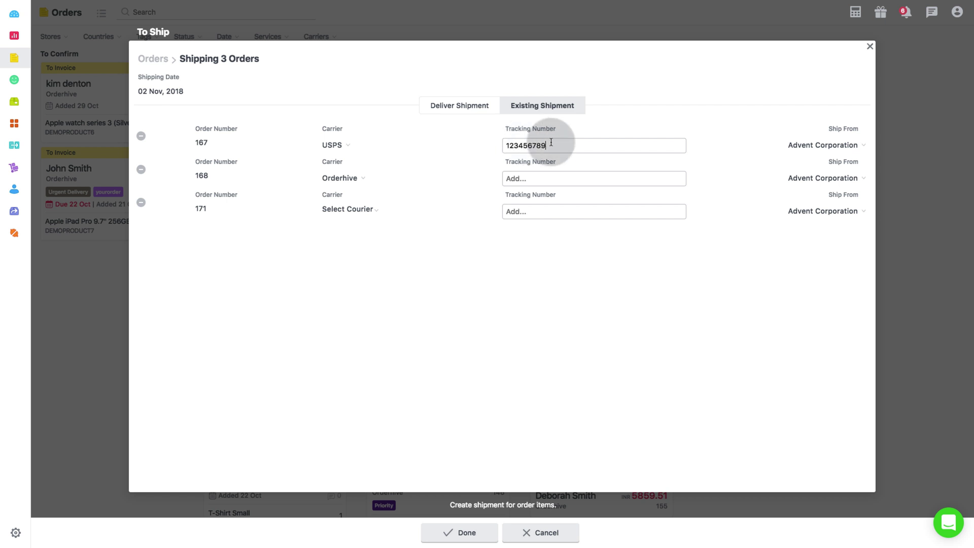
left_click(348, 209)
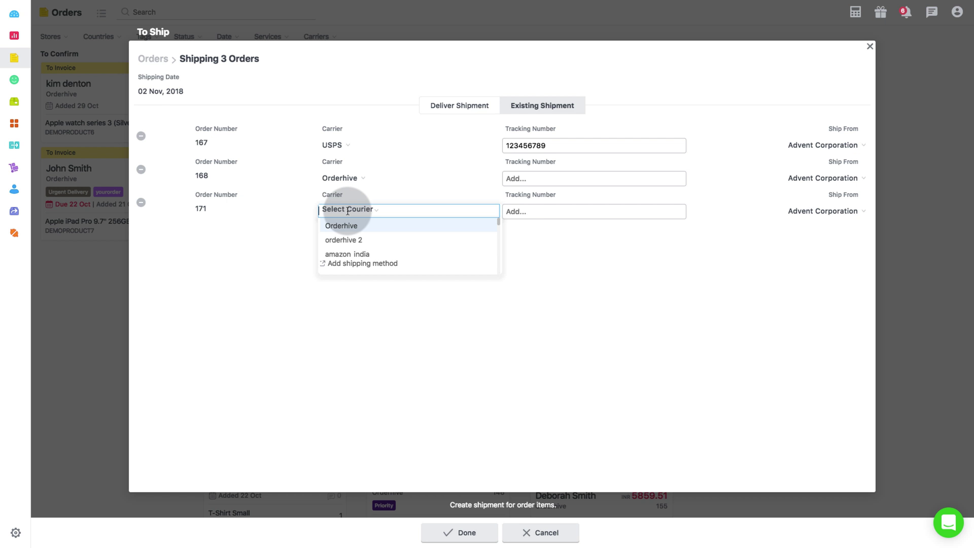
type("canada")
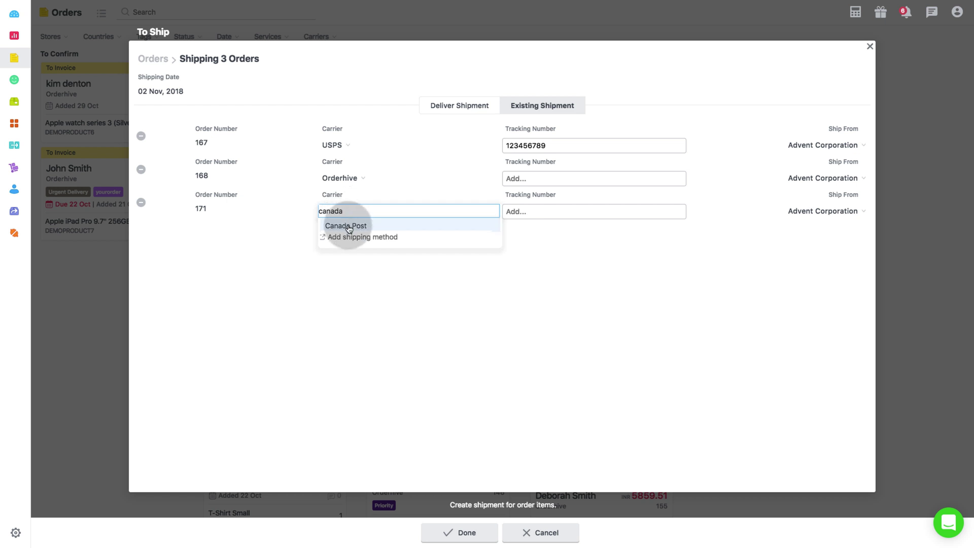
left_click(349, 227)
type("23456789")
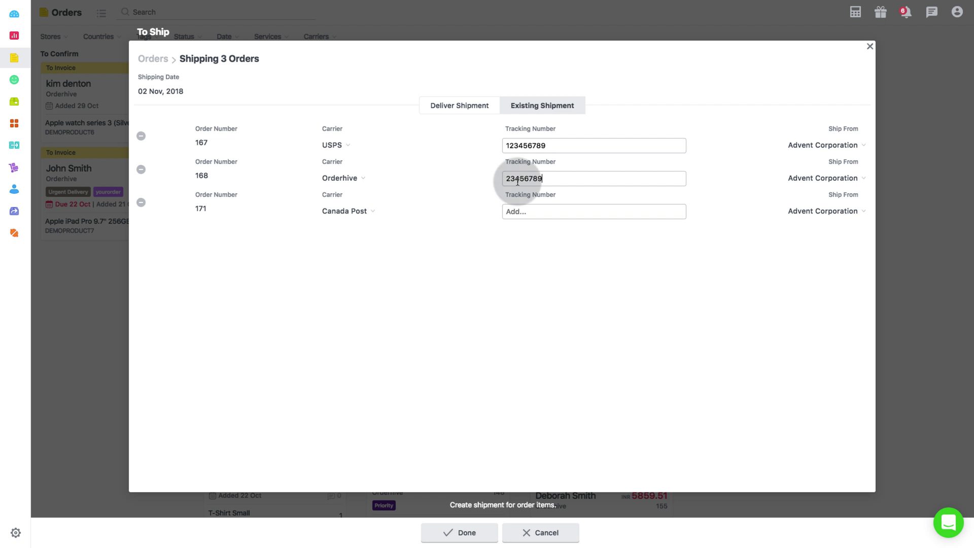
left_click(519, 212)
type("987654321")
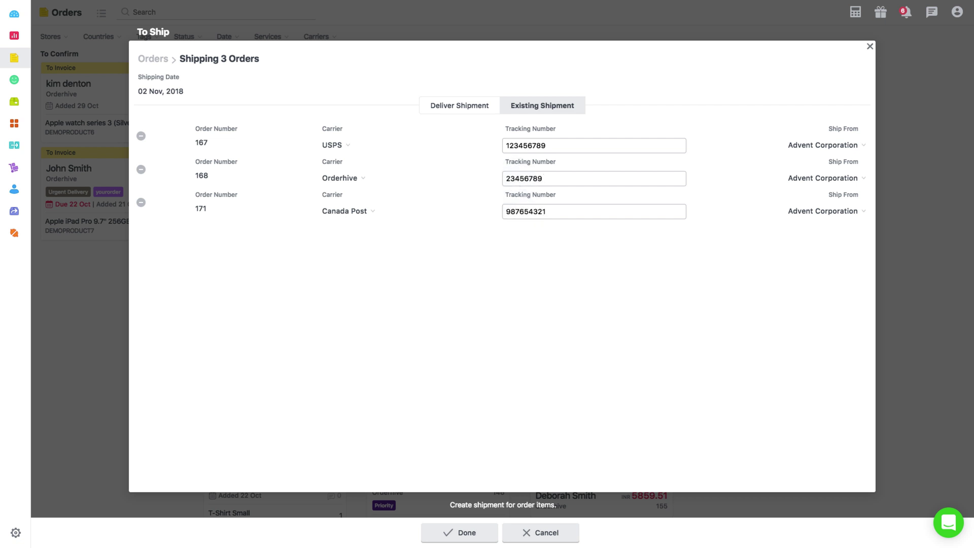
left_click(543, 213)
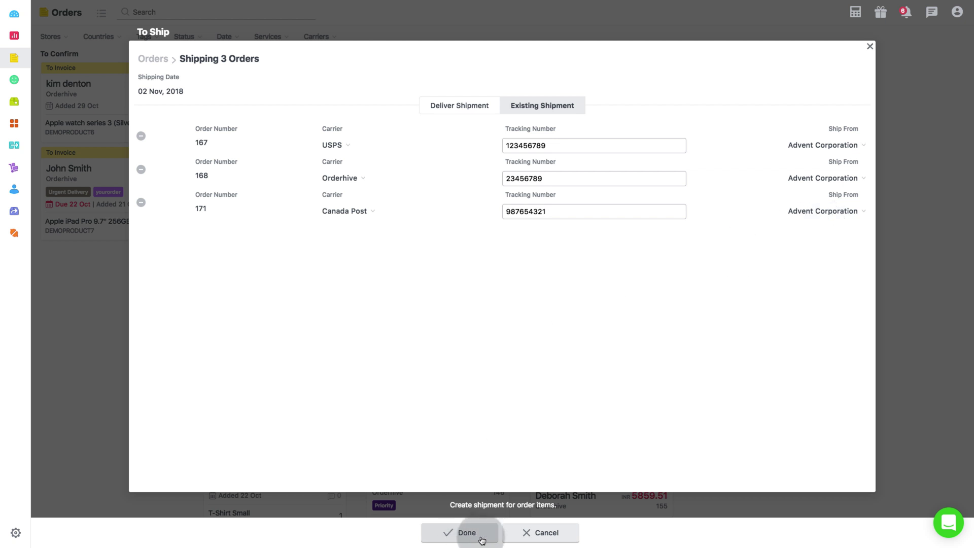
- Create the existing shipments for orders 167, 168 and 171, then open and close the help chat
left_click(464, 534)
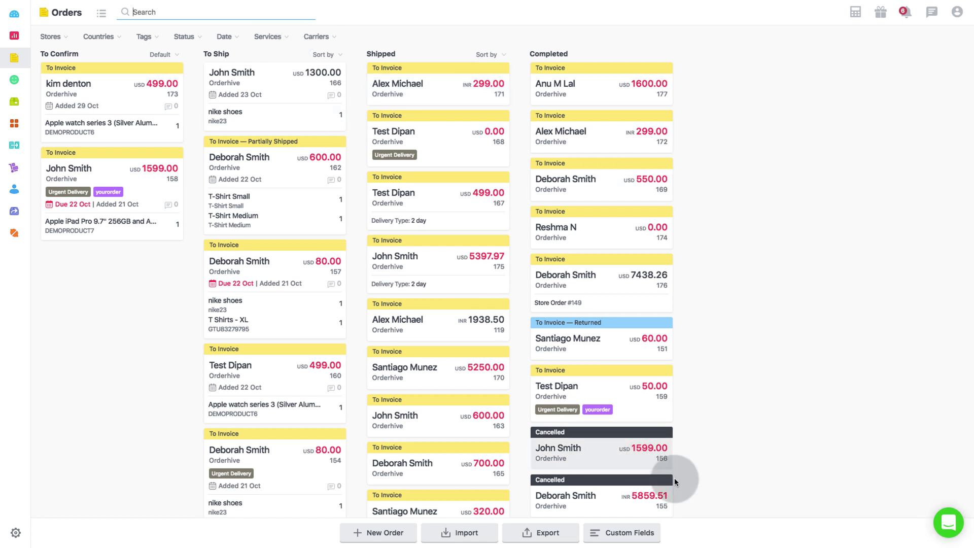
left_click(949, 522)
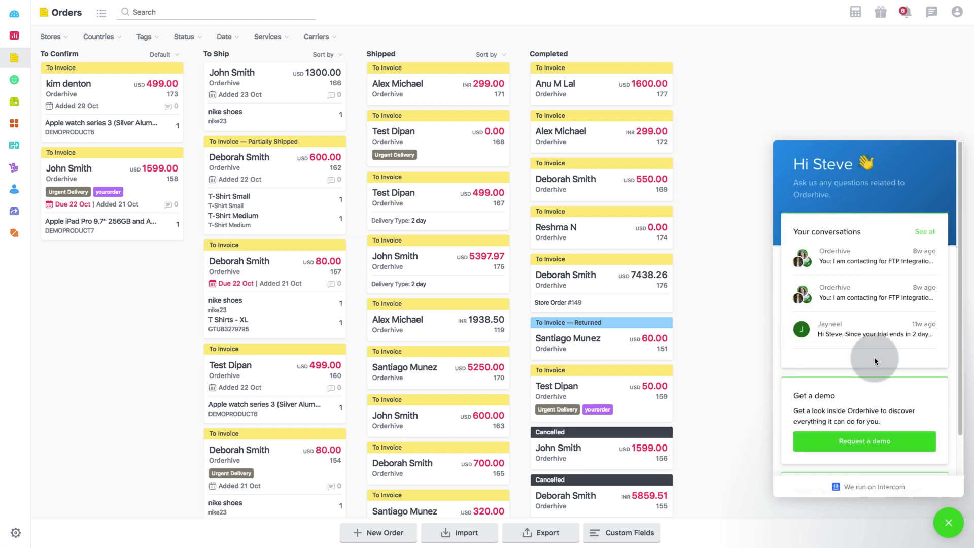
left_click(947, 521)
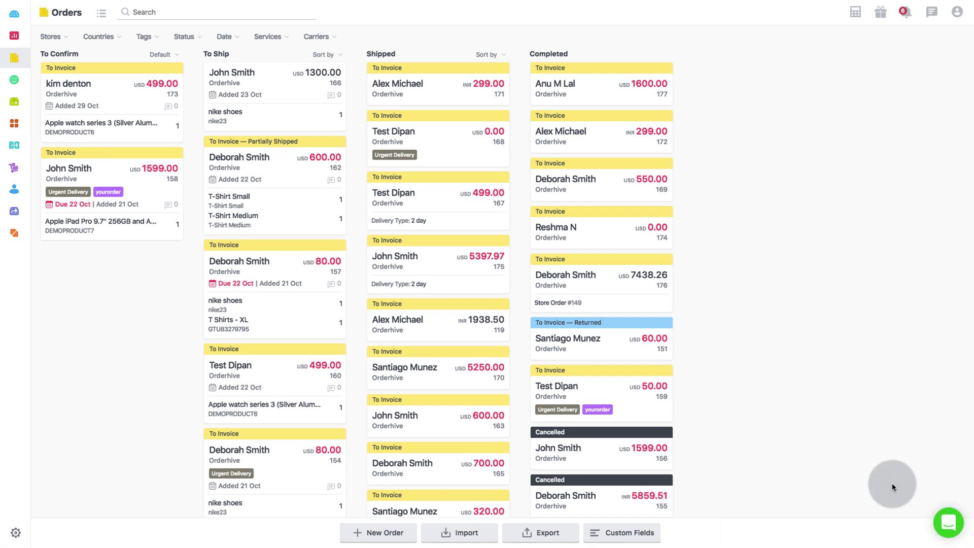